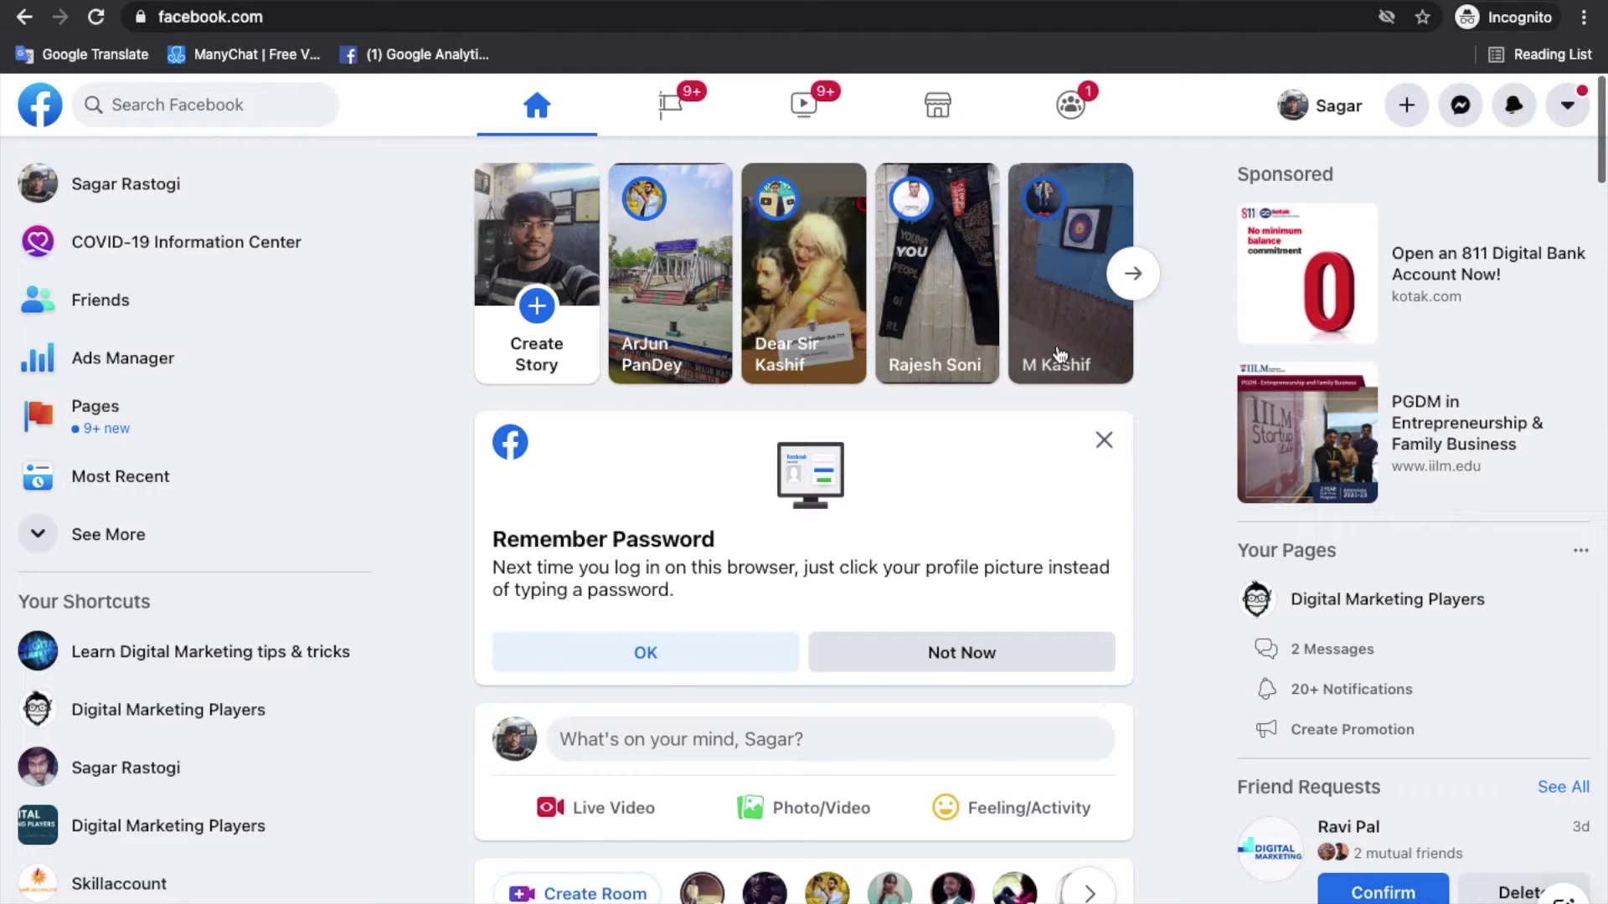
# Step: Reload the Facebook home page and open Ads Manager in a separate browser tab
pyautogui.click(452, 24)
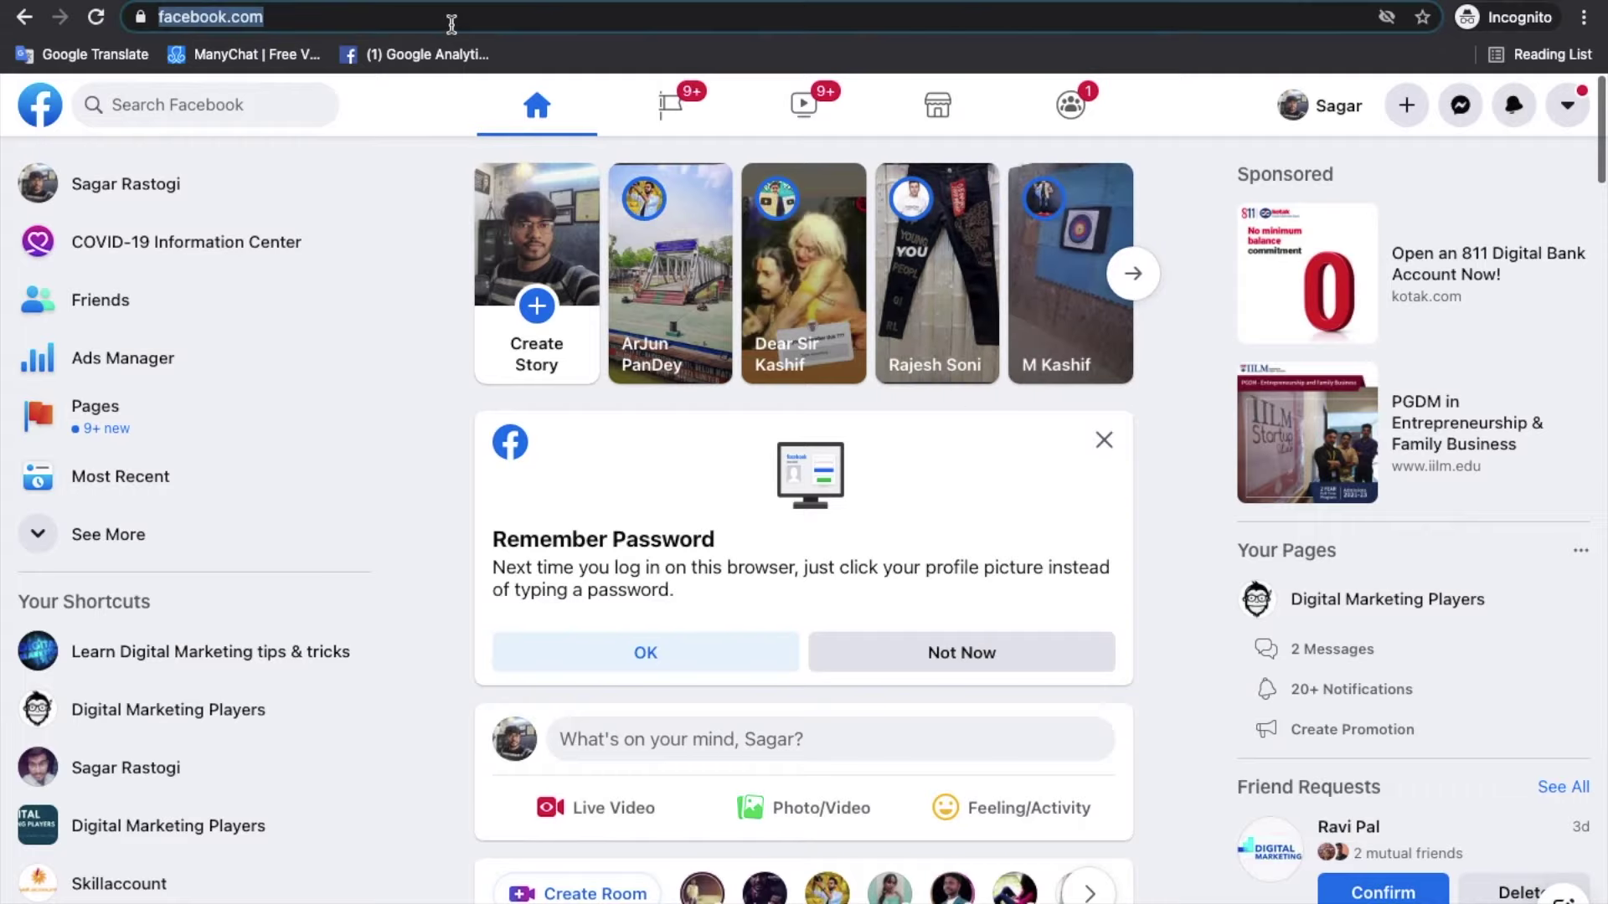
pyautogui.press('Return')
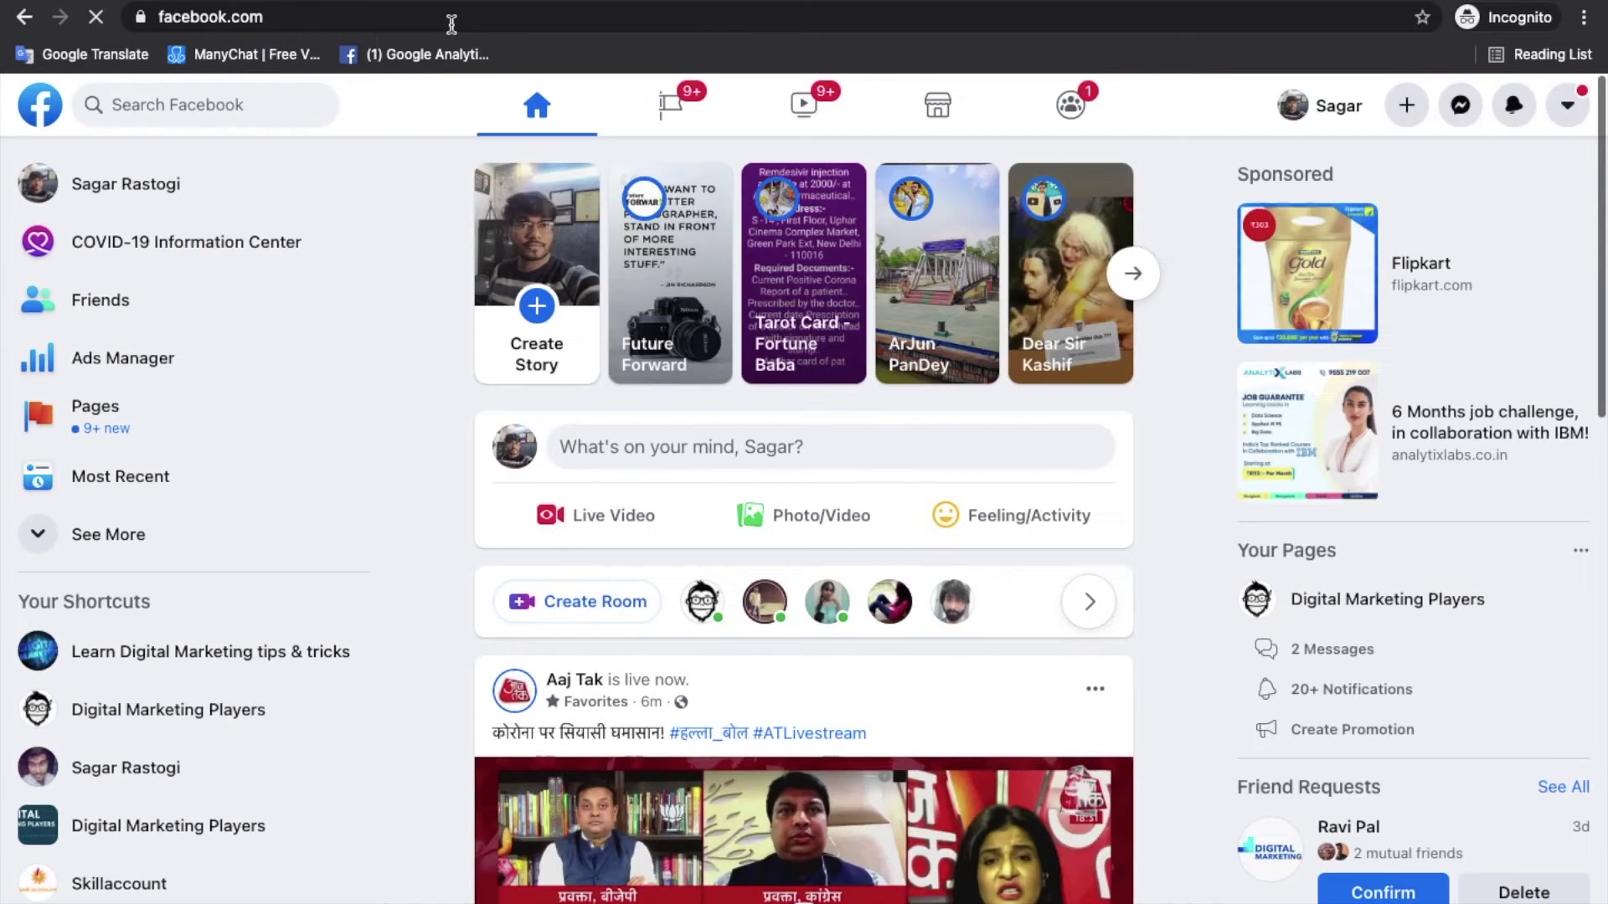
pyautogui.keyDown('super'); pyautogui.click(167, 360); pyautogui.keyUp('super')
pyautogui.hotkey('ctrl', 'Tab')
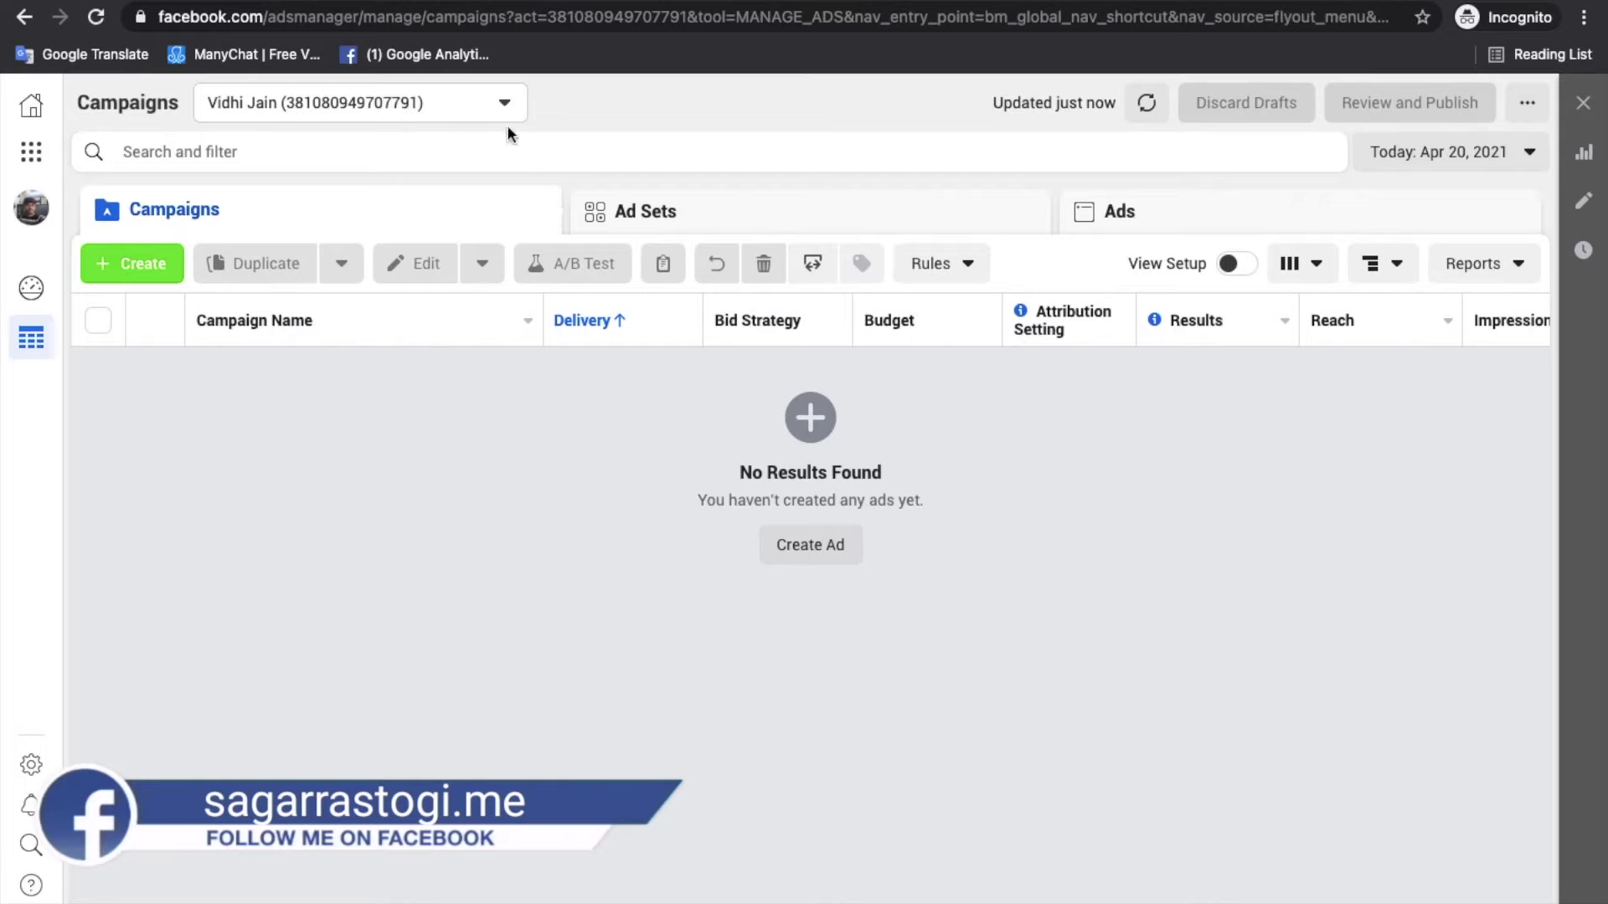
# Step: Look at the Create options on the Facebook home page and return to Ads Manager
pyautogui.click(447, 54)
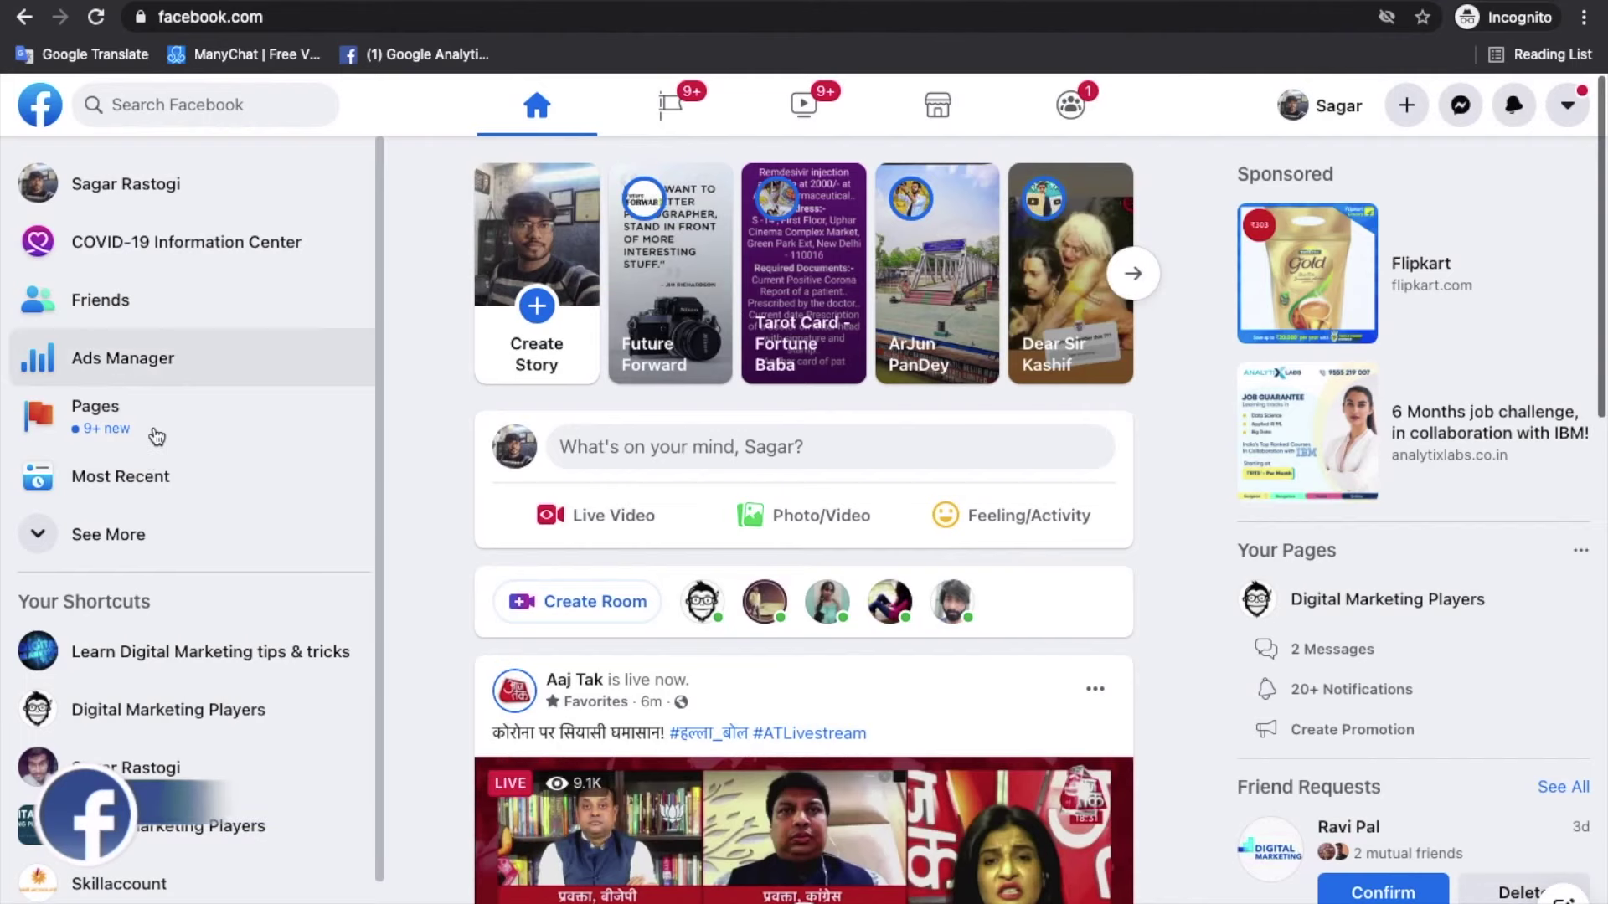
pyautogui.click(1395, 120)
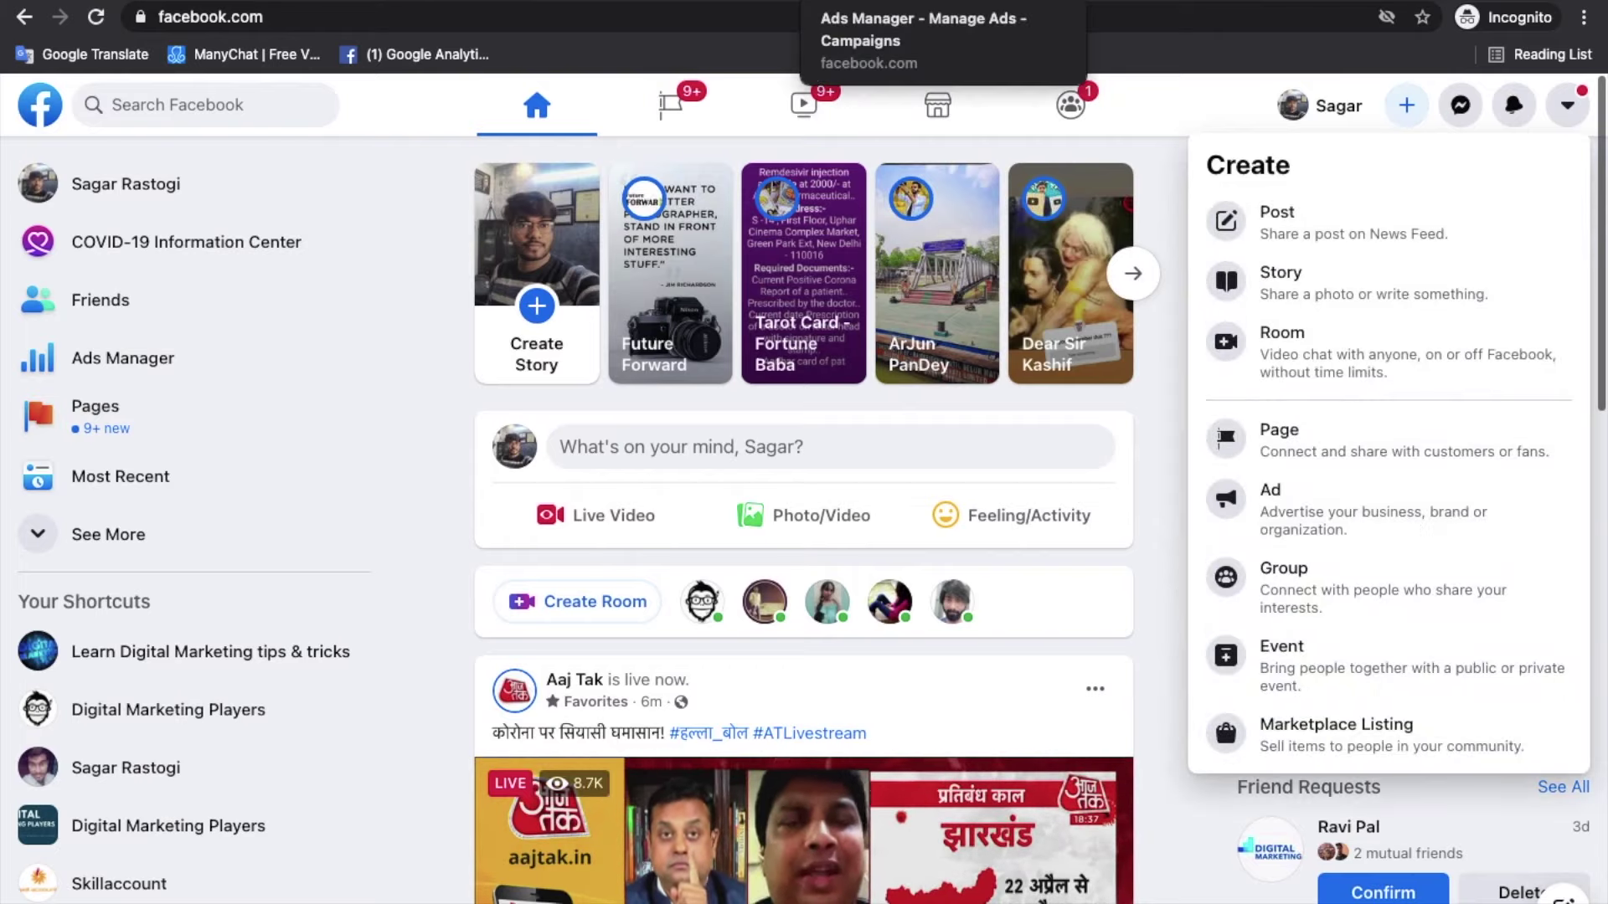
pyautogui.hotkey('ctrl', 'Tab')
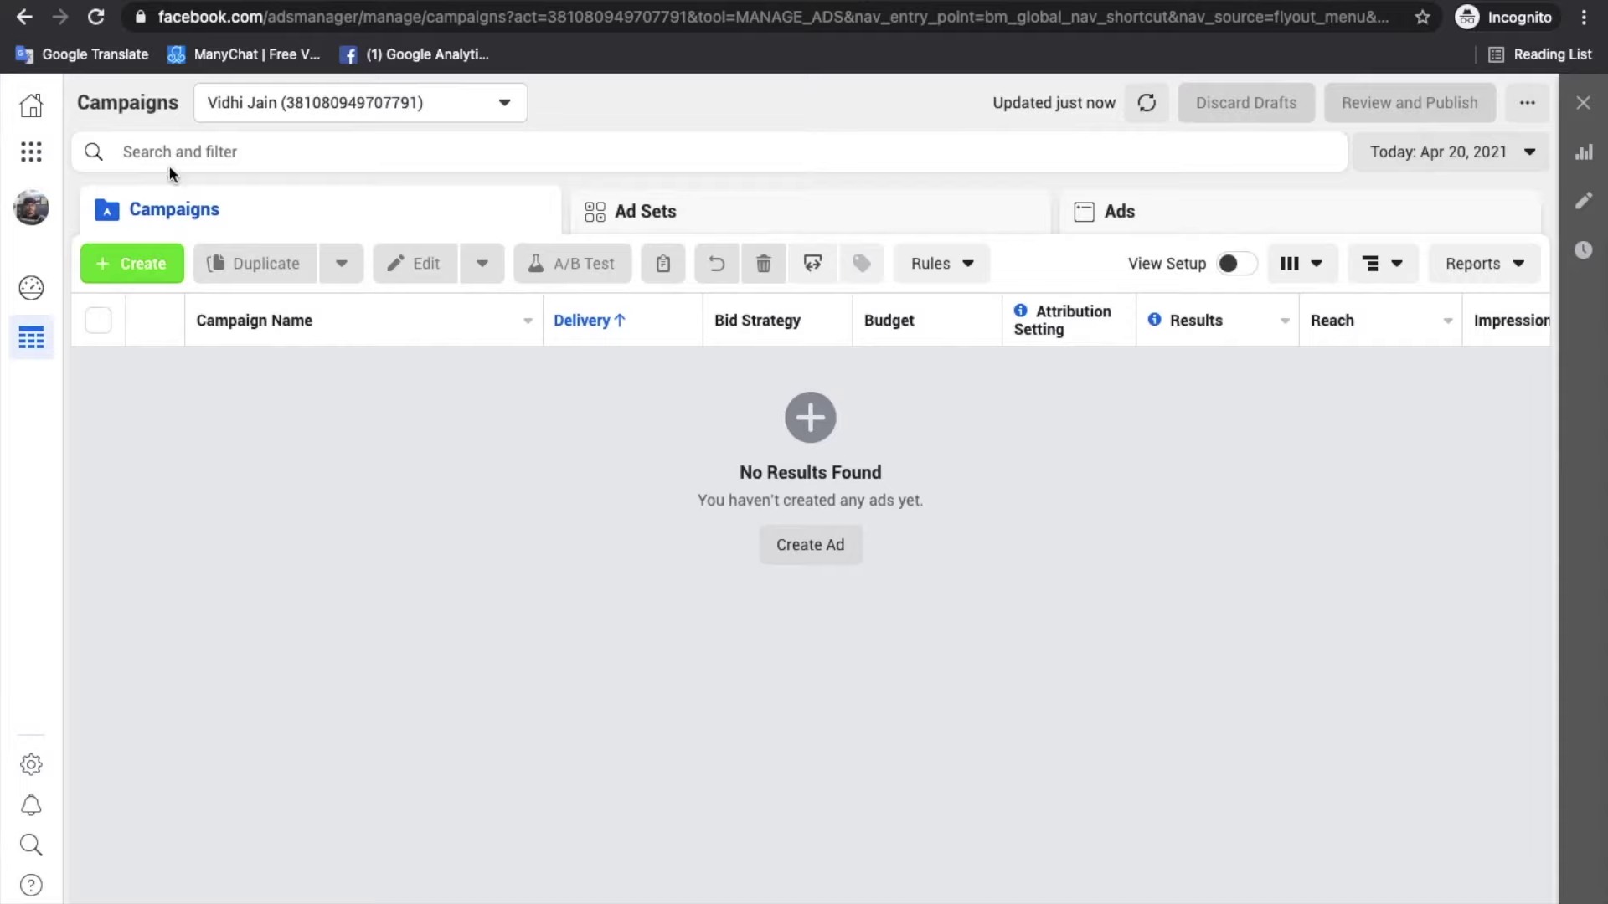
# Step: Open the ad account's billing page from the business tools and go to its payment settings
pyautogui.click(38, 156)
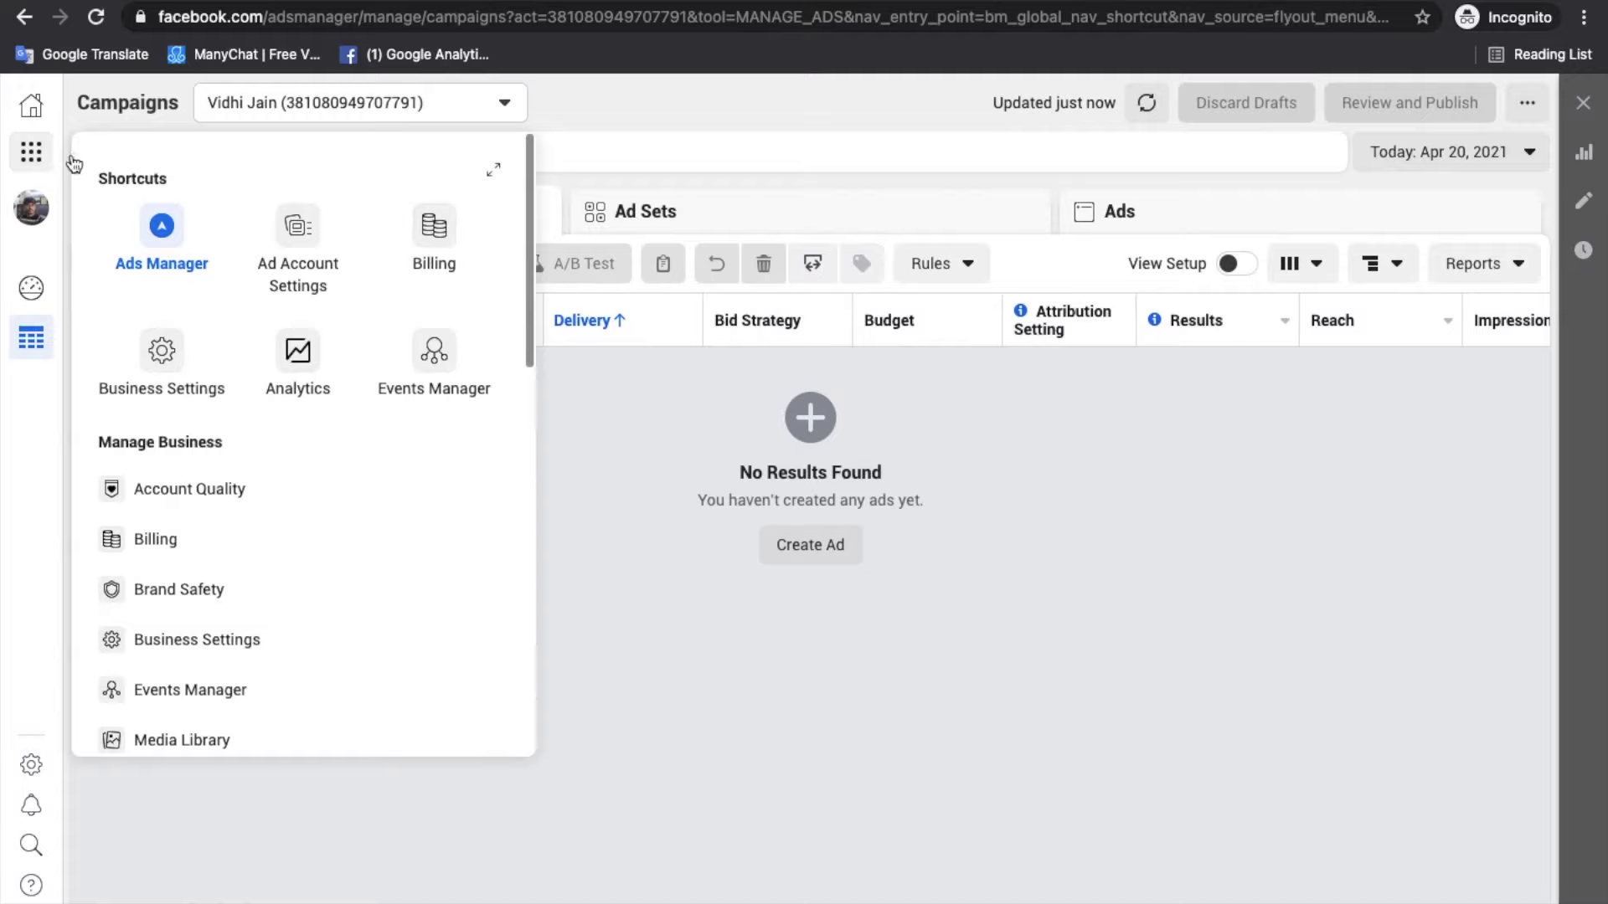
pyautogui.click(33, 154)
pyautogui.click(38, 163)
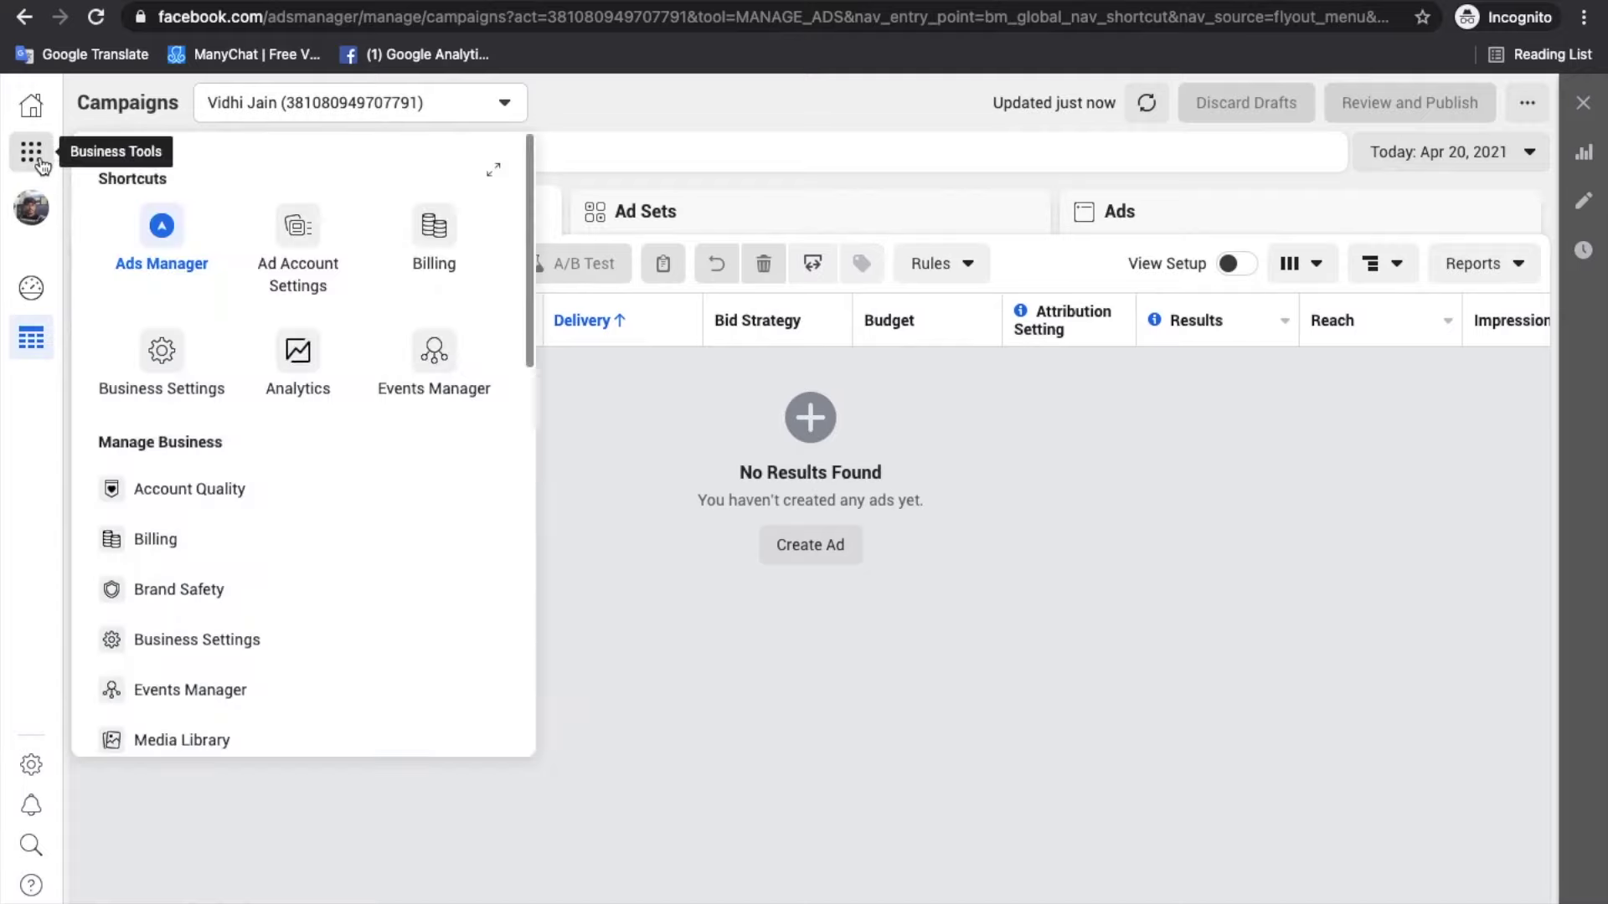
pyautogui.click(432, 258)
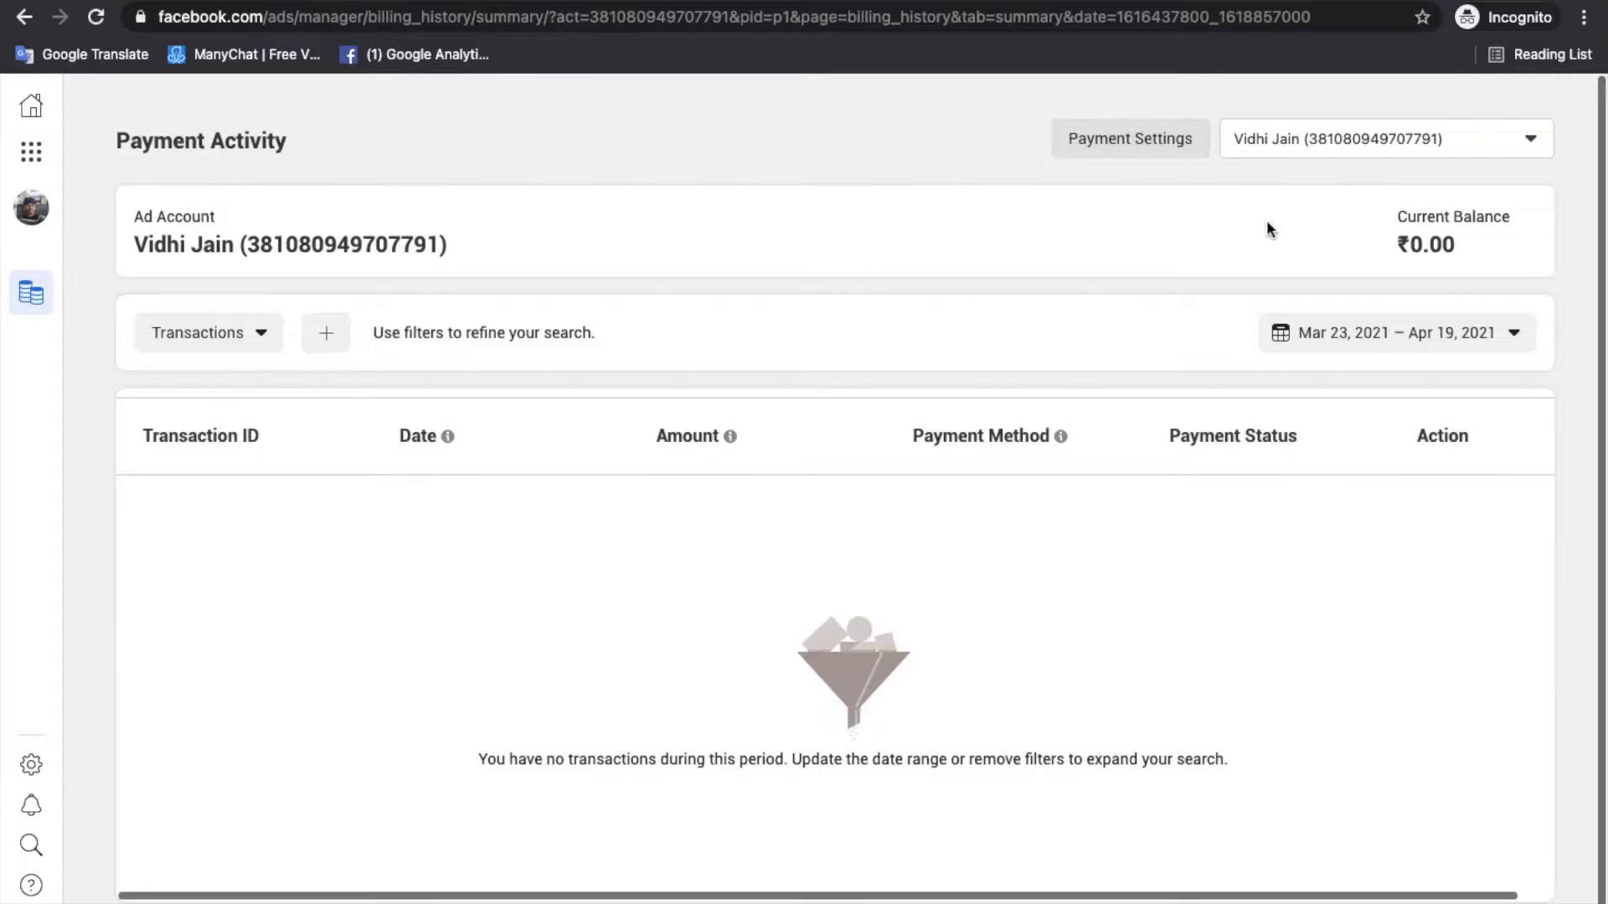
pyautogui.click(1179, 154)
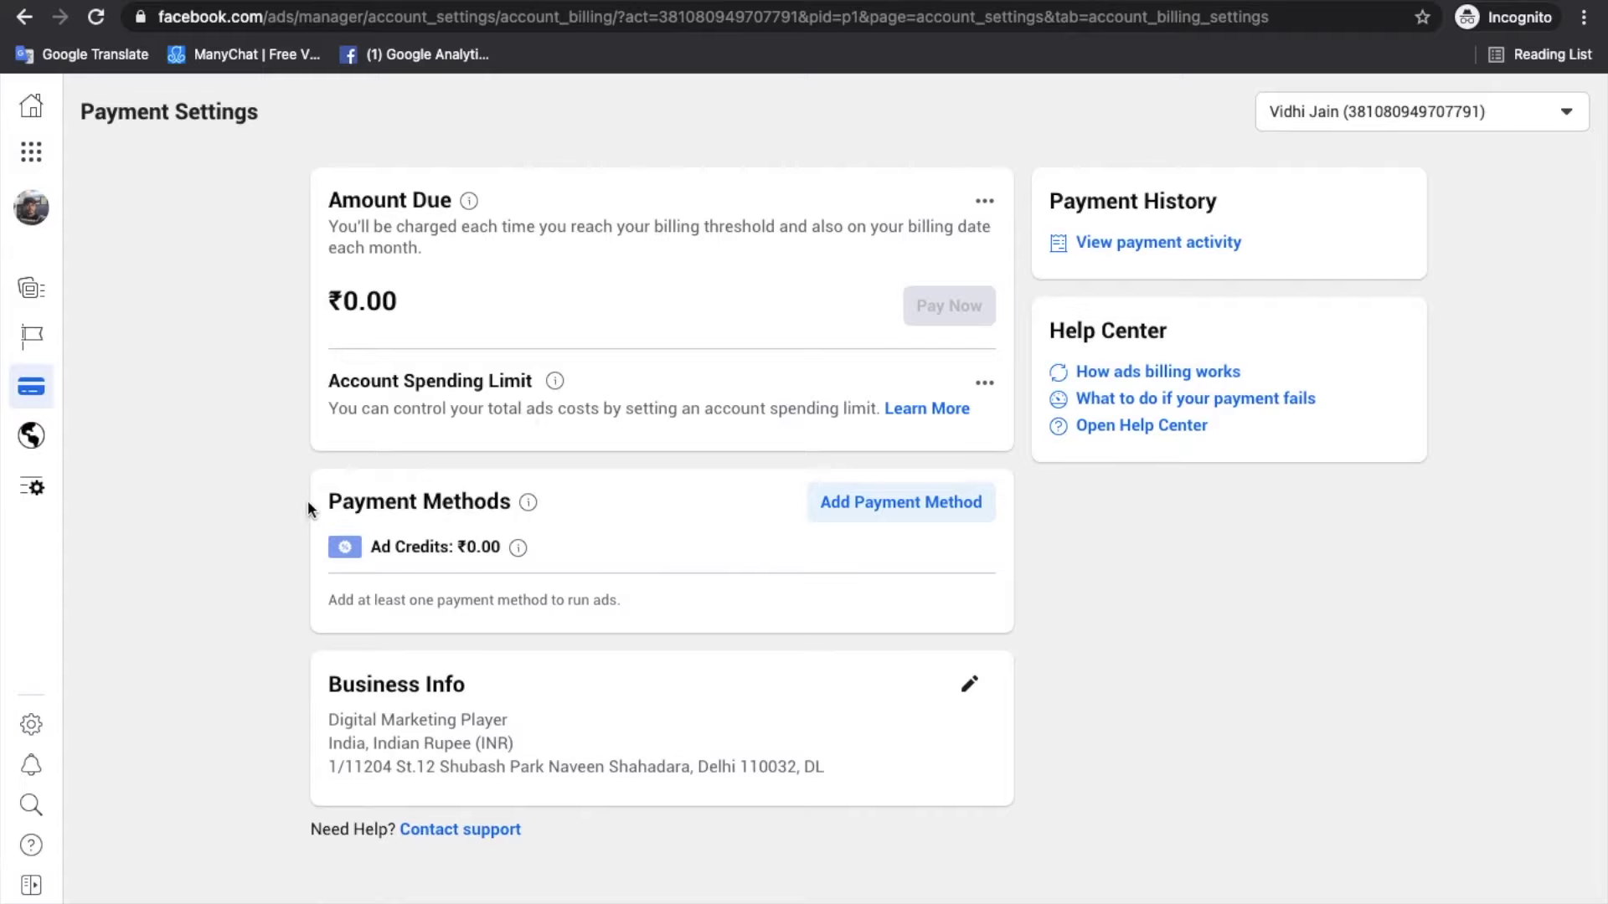
# Step: Add a debit or credit card as payment method, save its card details, and dismiss the offer to add funds
pyautogui.click(951, 498)
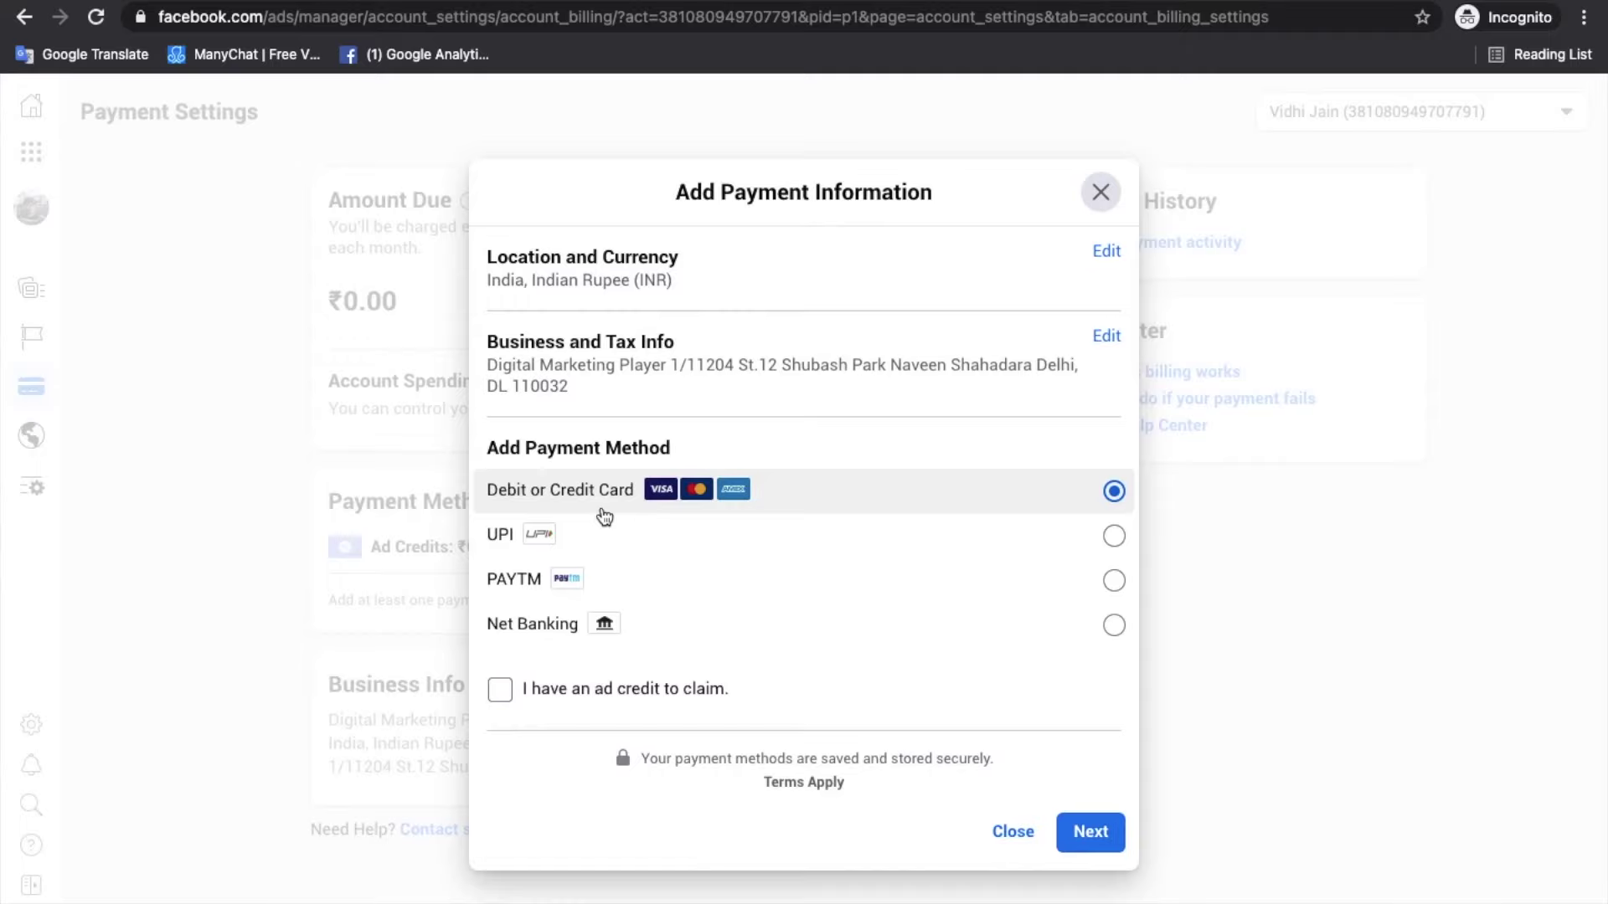
pyautogui.click(1091, 832)
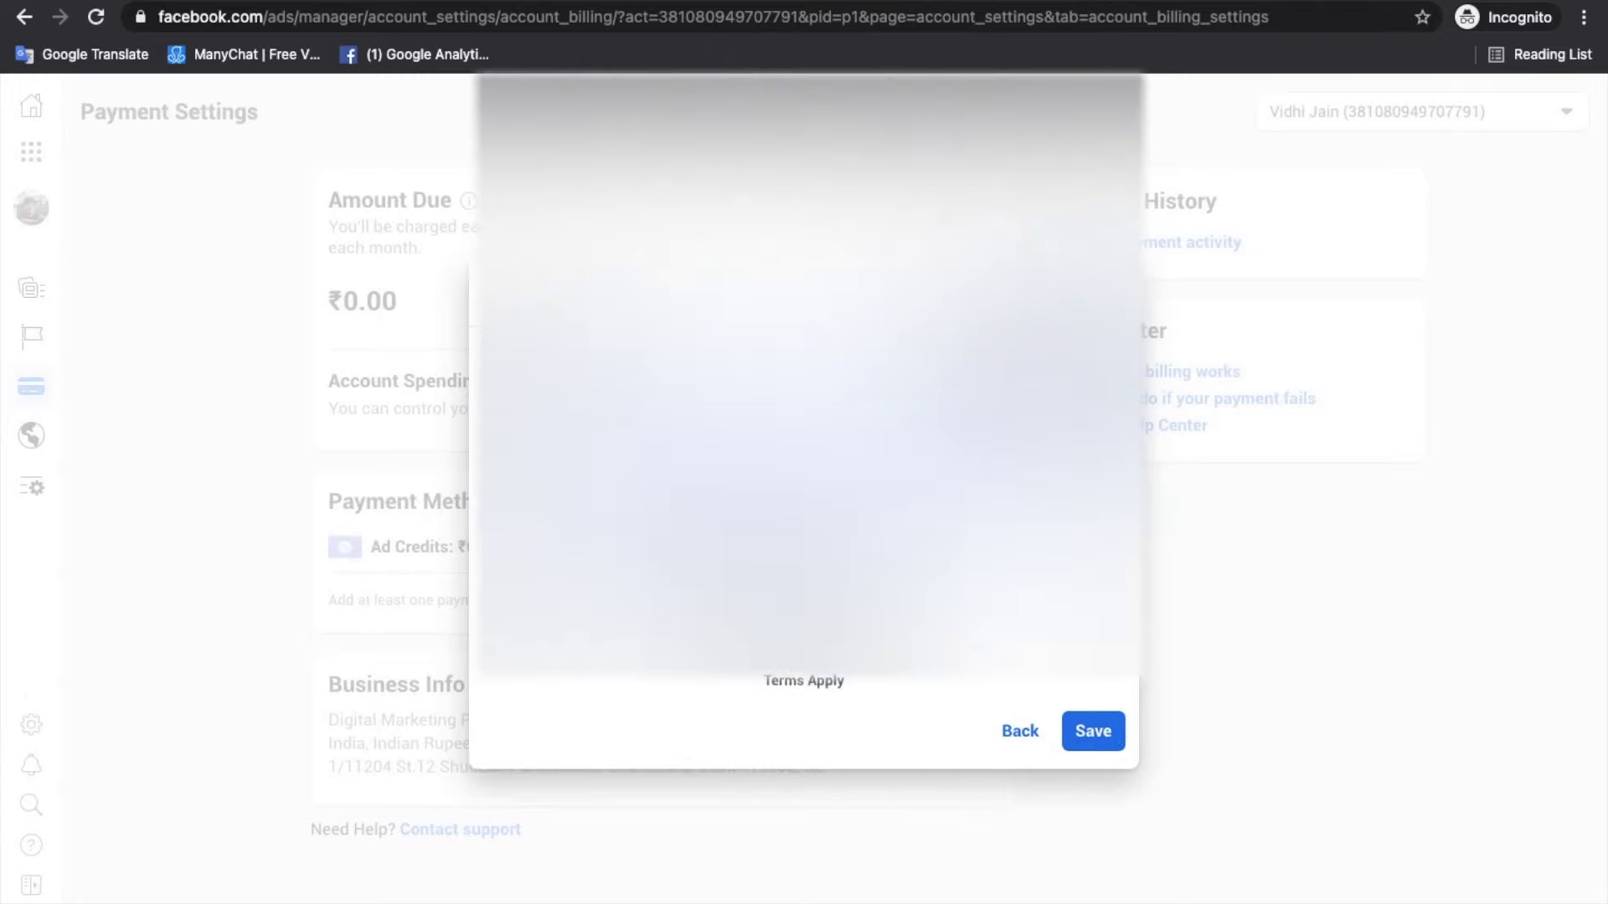
pyautogui.click(1094, 732)
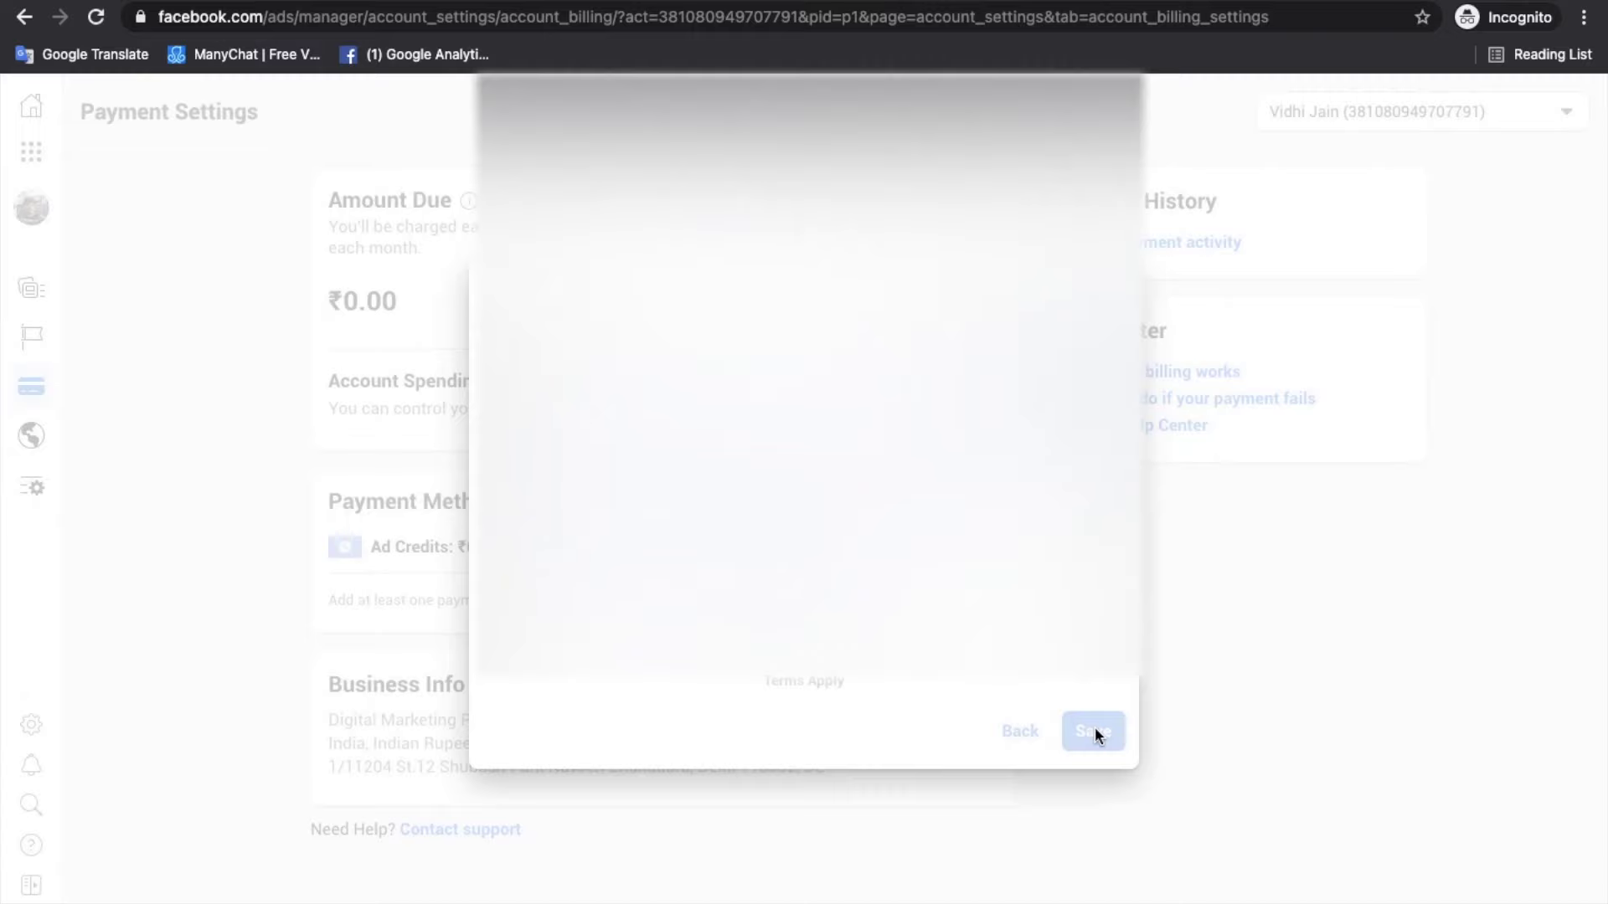
pyautogui.scroll(-3, 1098, 737)
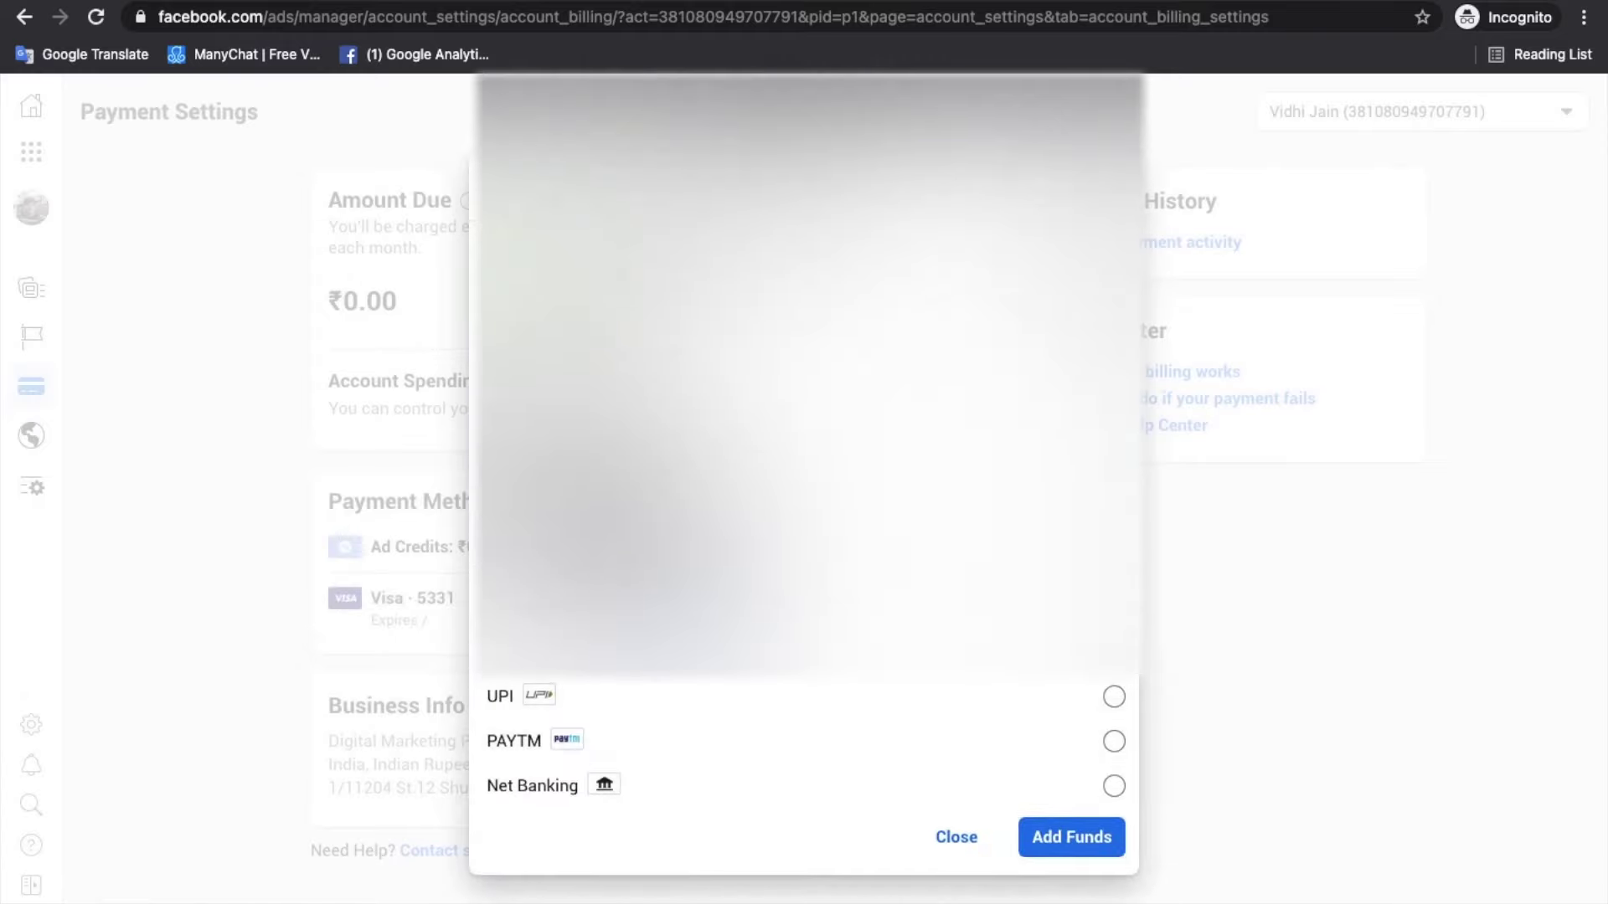
pyautogui.click(971, 836)
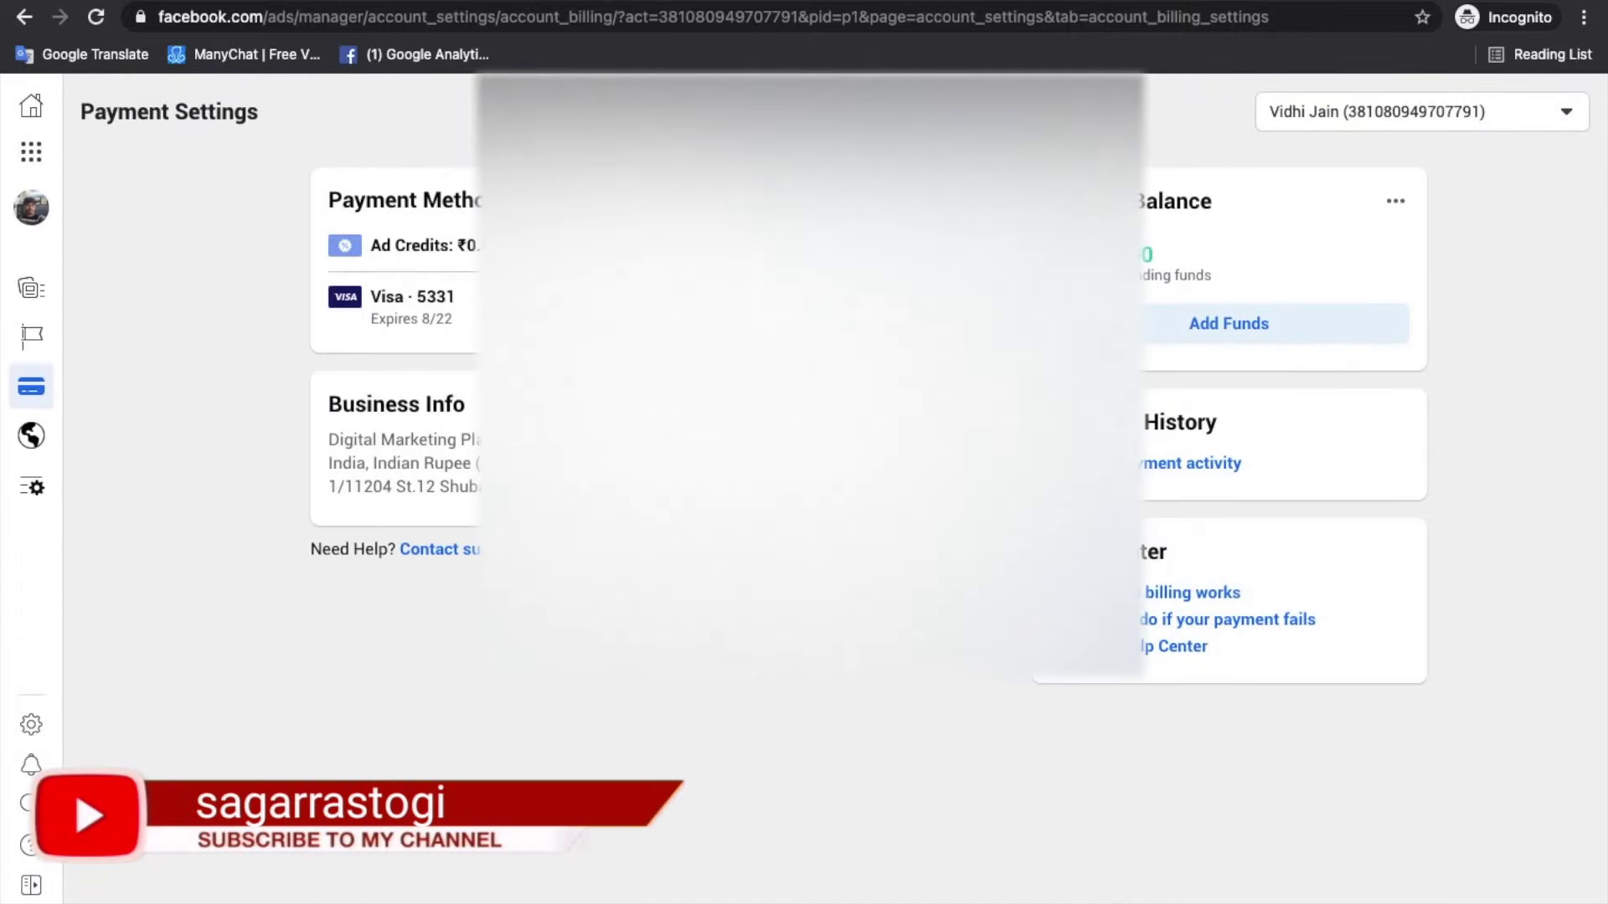
# Step: Try to add ₹1,000.00 of funds through Paytm, abandon the payment, and reopen and dismiss the funds form
pyautogui.click(941, 204)
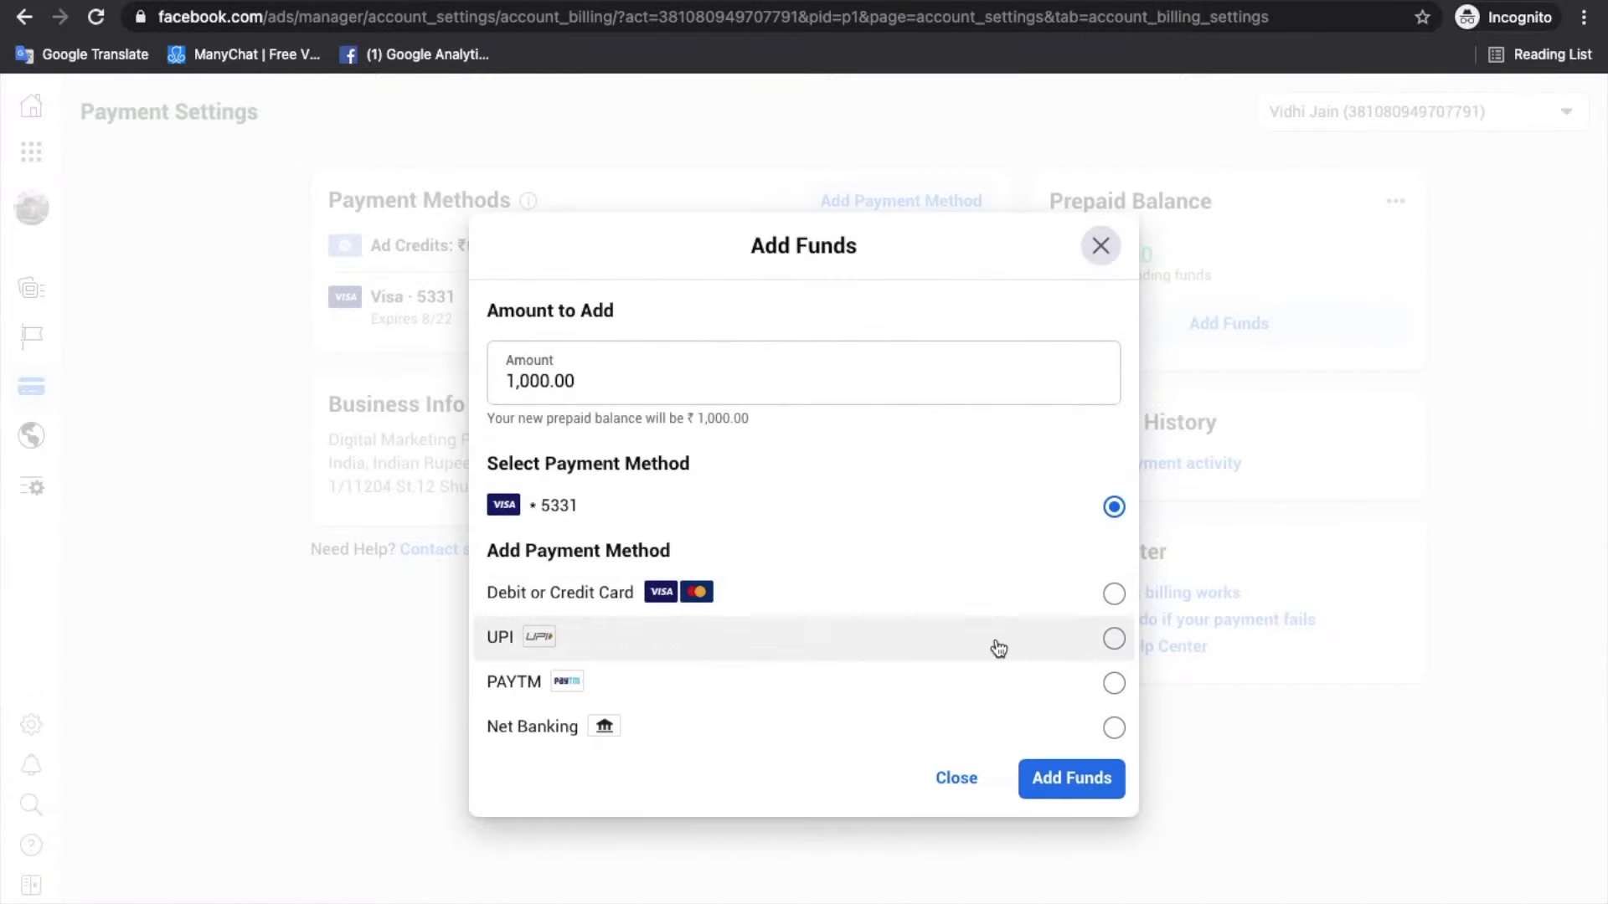
pyautogui.click(995, 674)
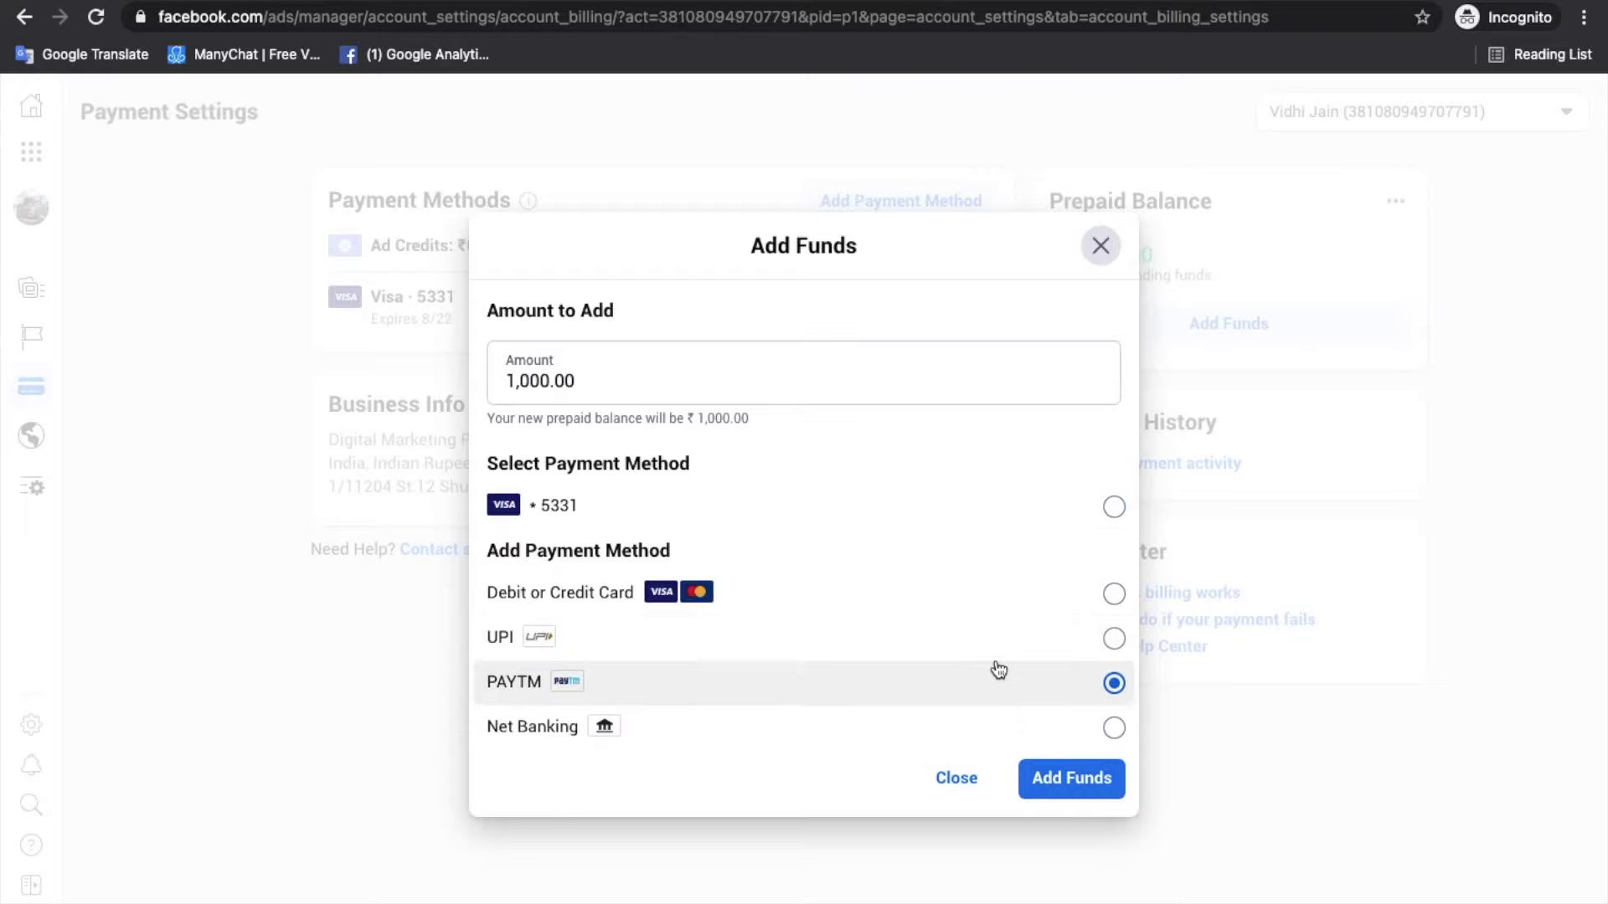
pyautogui.click(1086, 780)
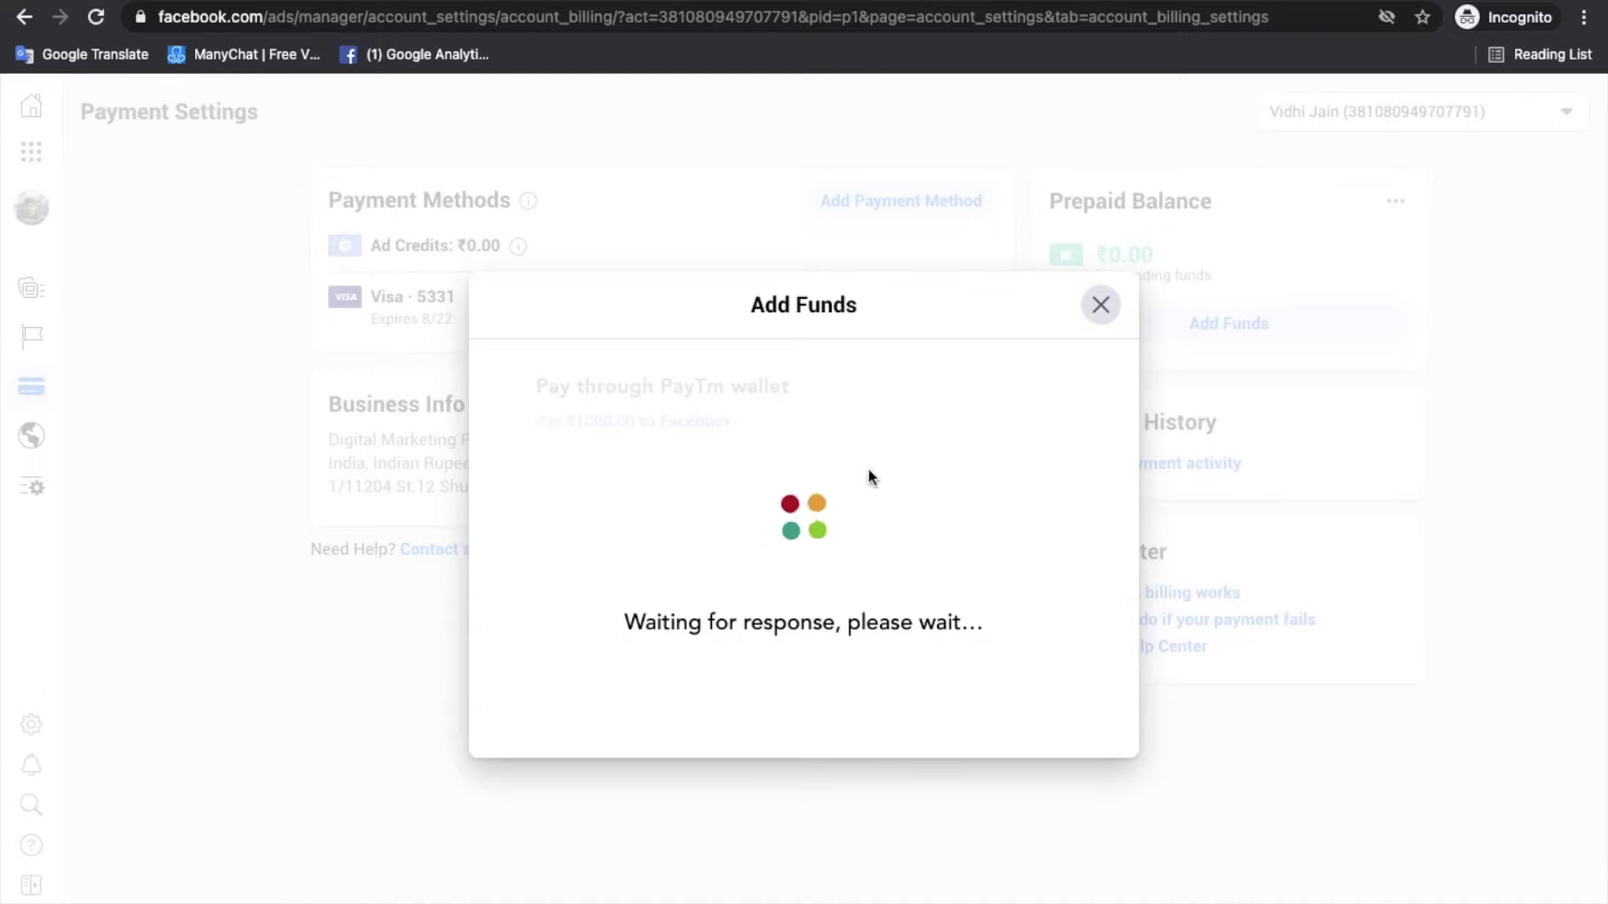
pyautogui.click(1103, 306)
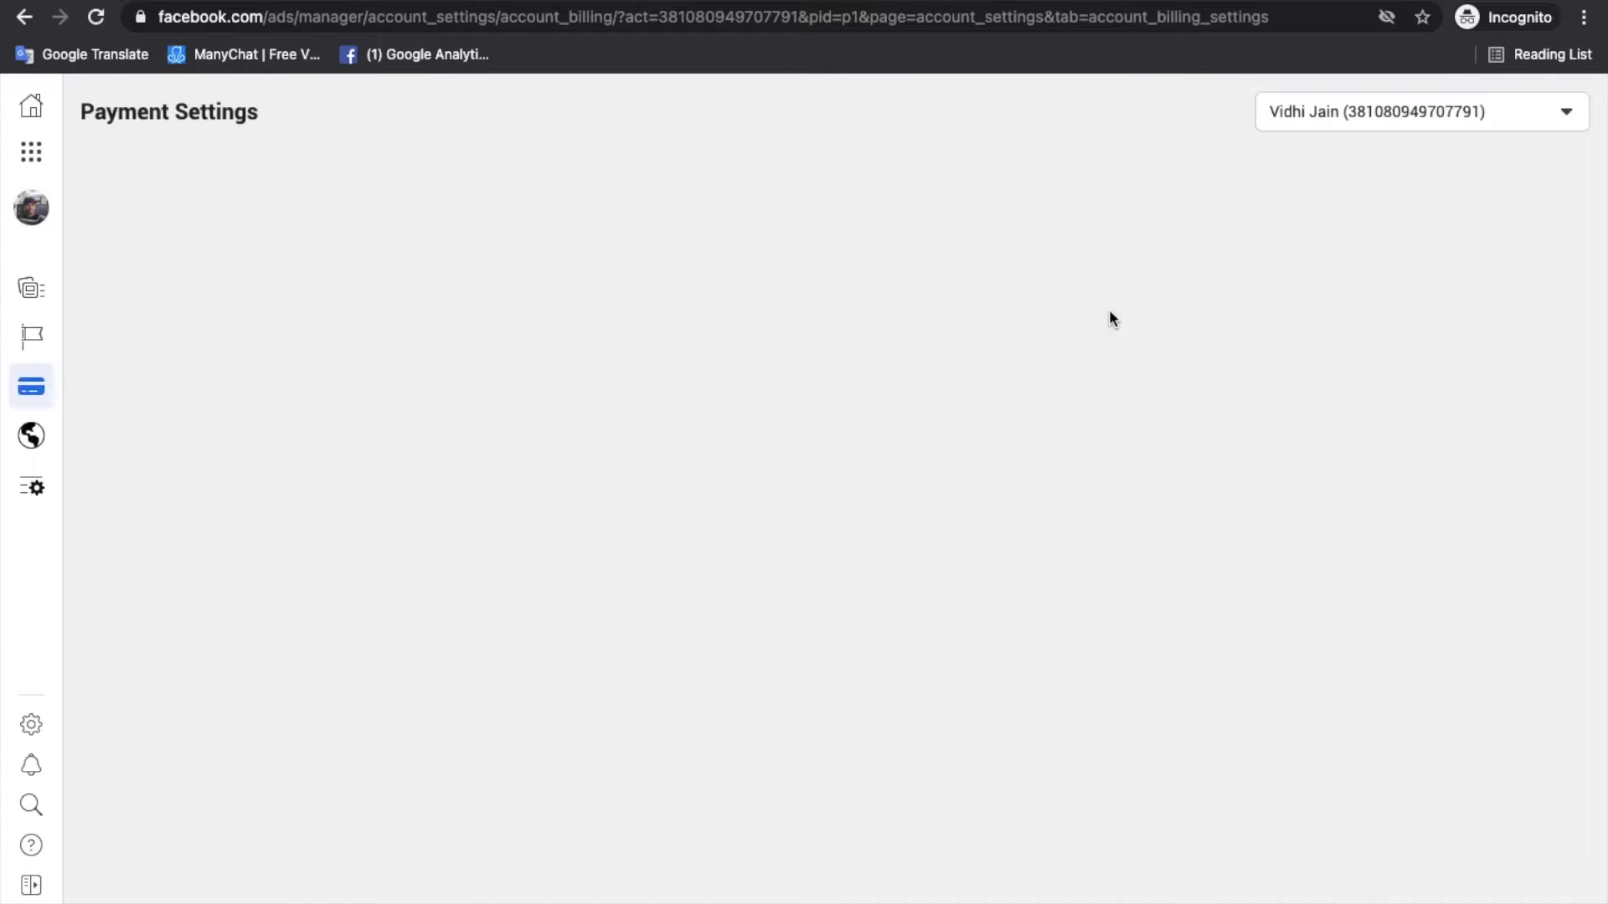
pyautogui.click(888, 202)
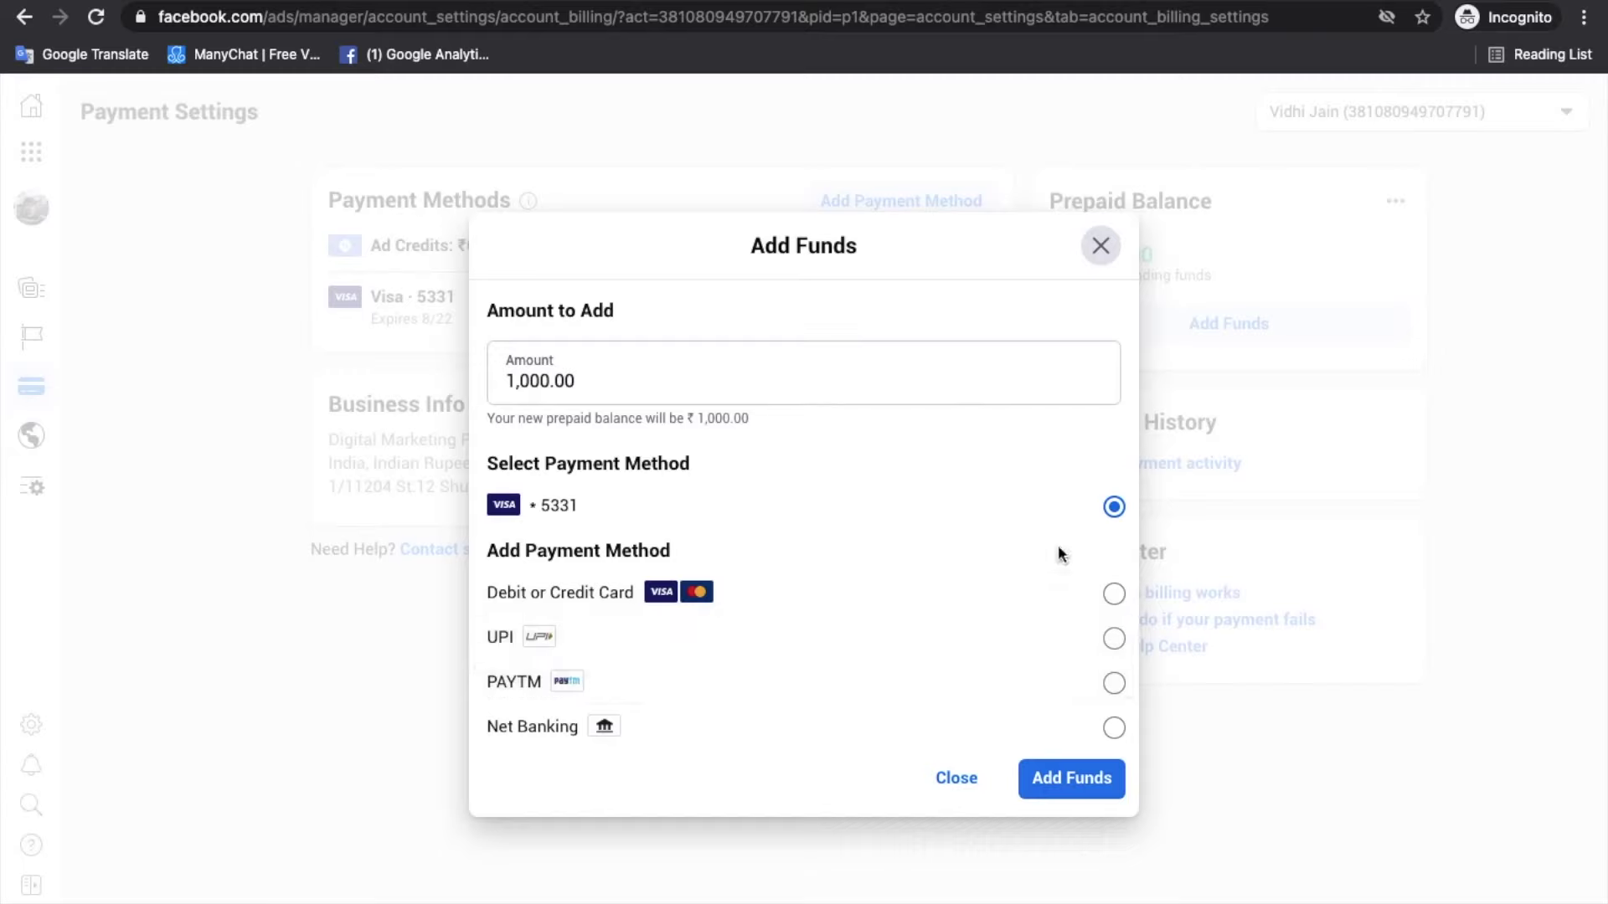
pyautogui.click(970, 775)
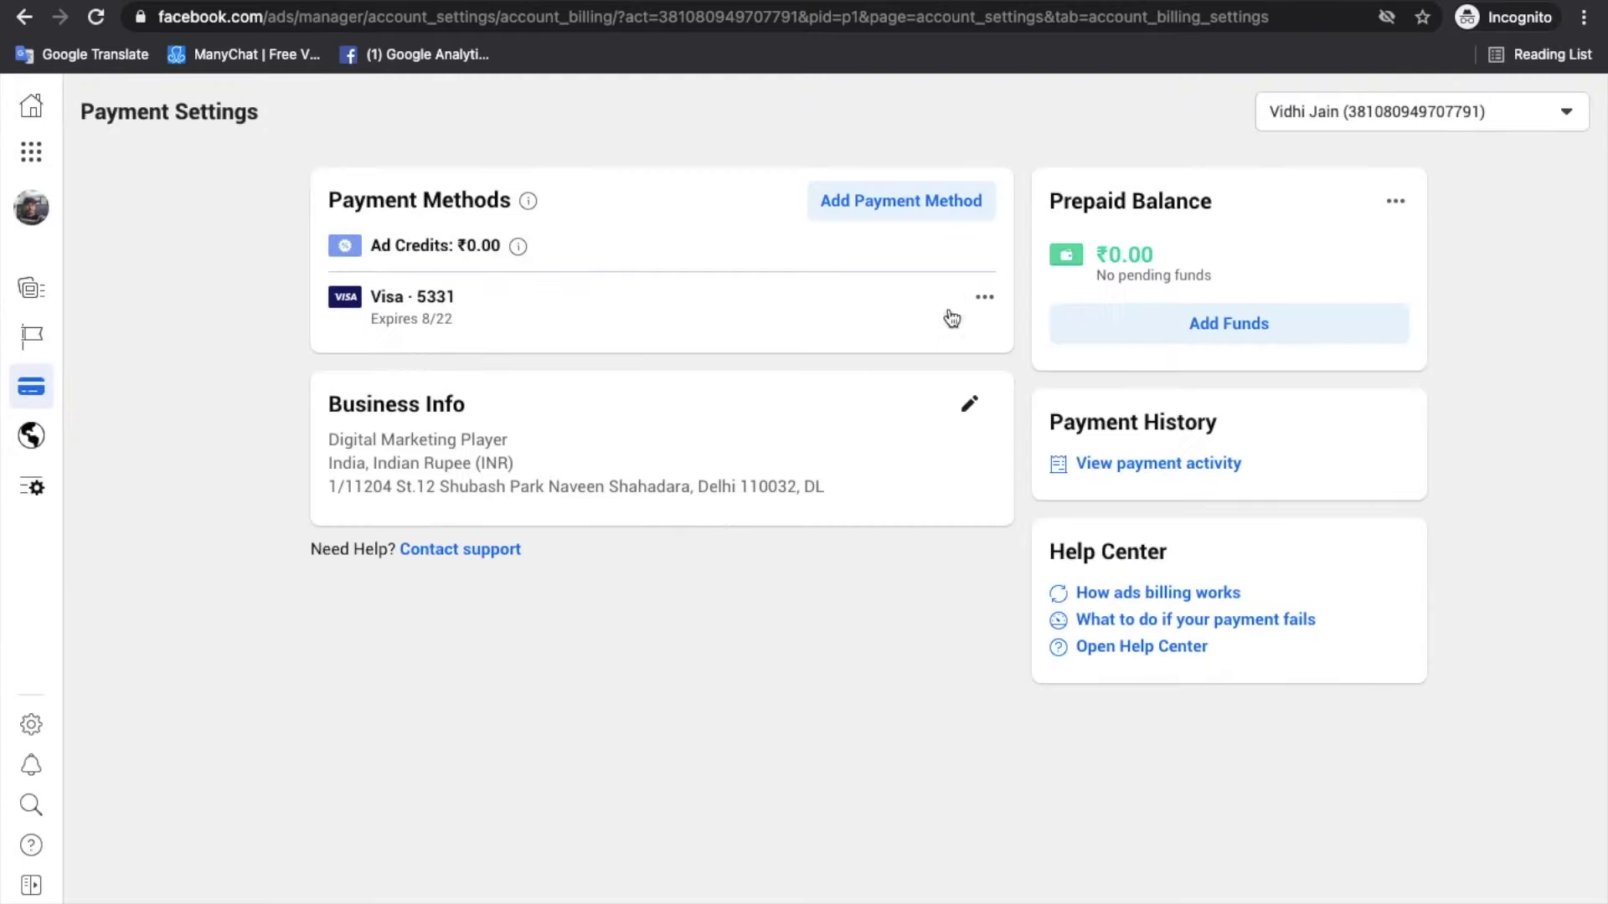
# Step: Remove the saved Visa card from the ad account's payment methods
pyautogui.click(984, 298)
pyautogui.click(1014, 386)
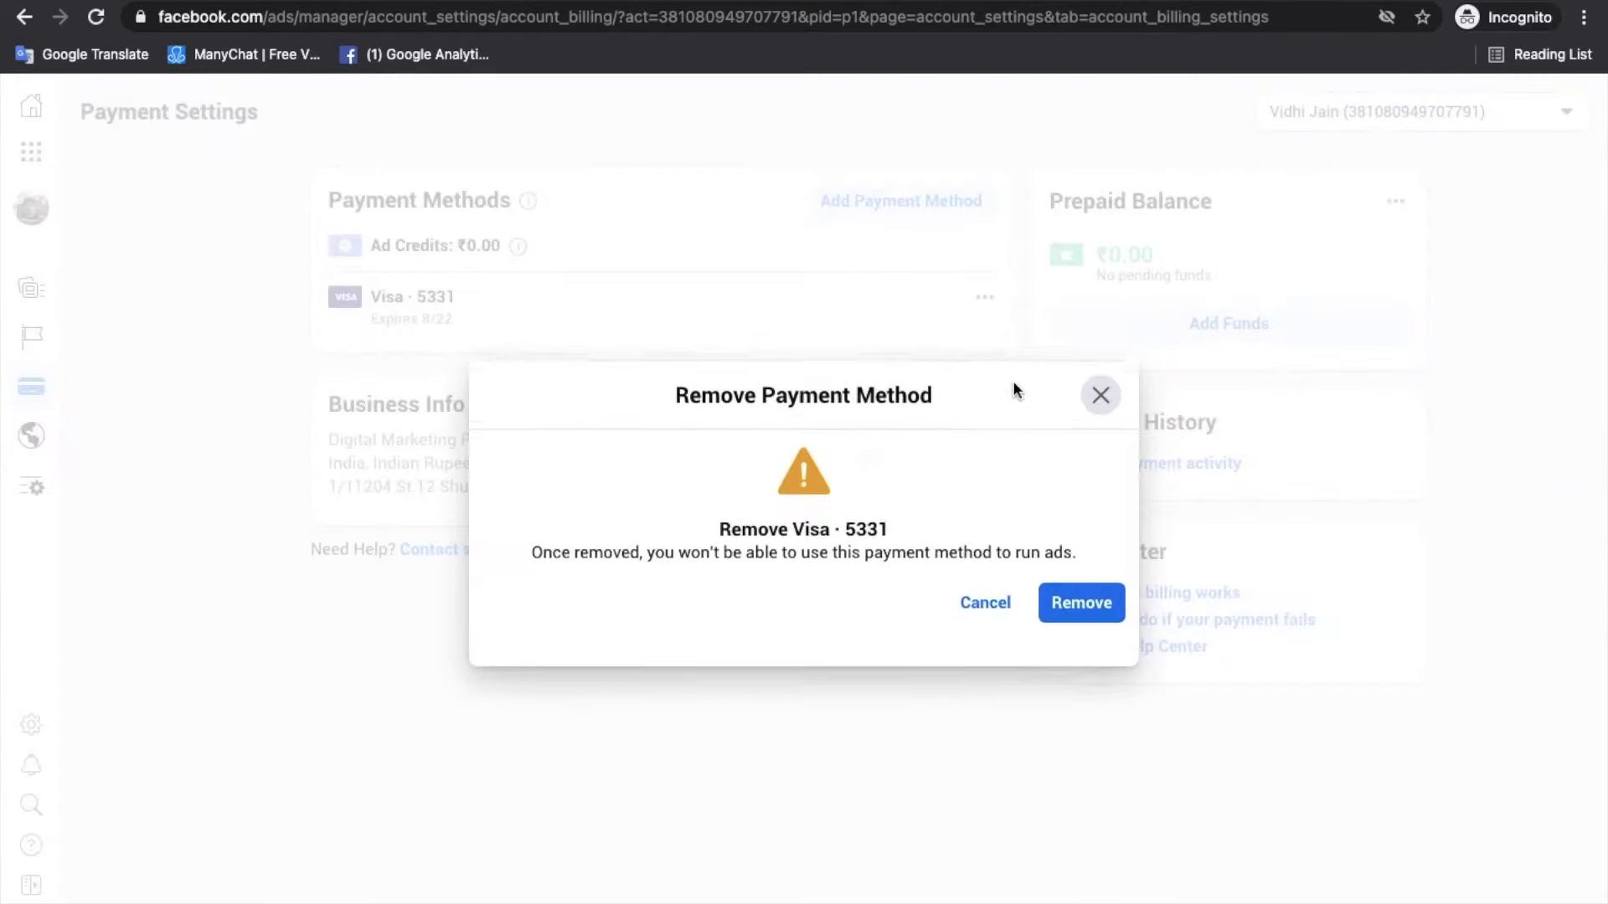
pyautogui.click(1093, 616)
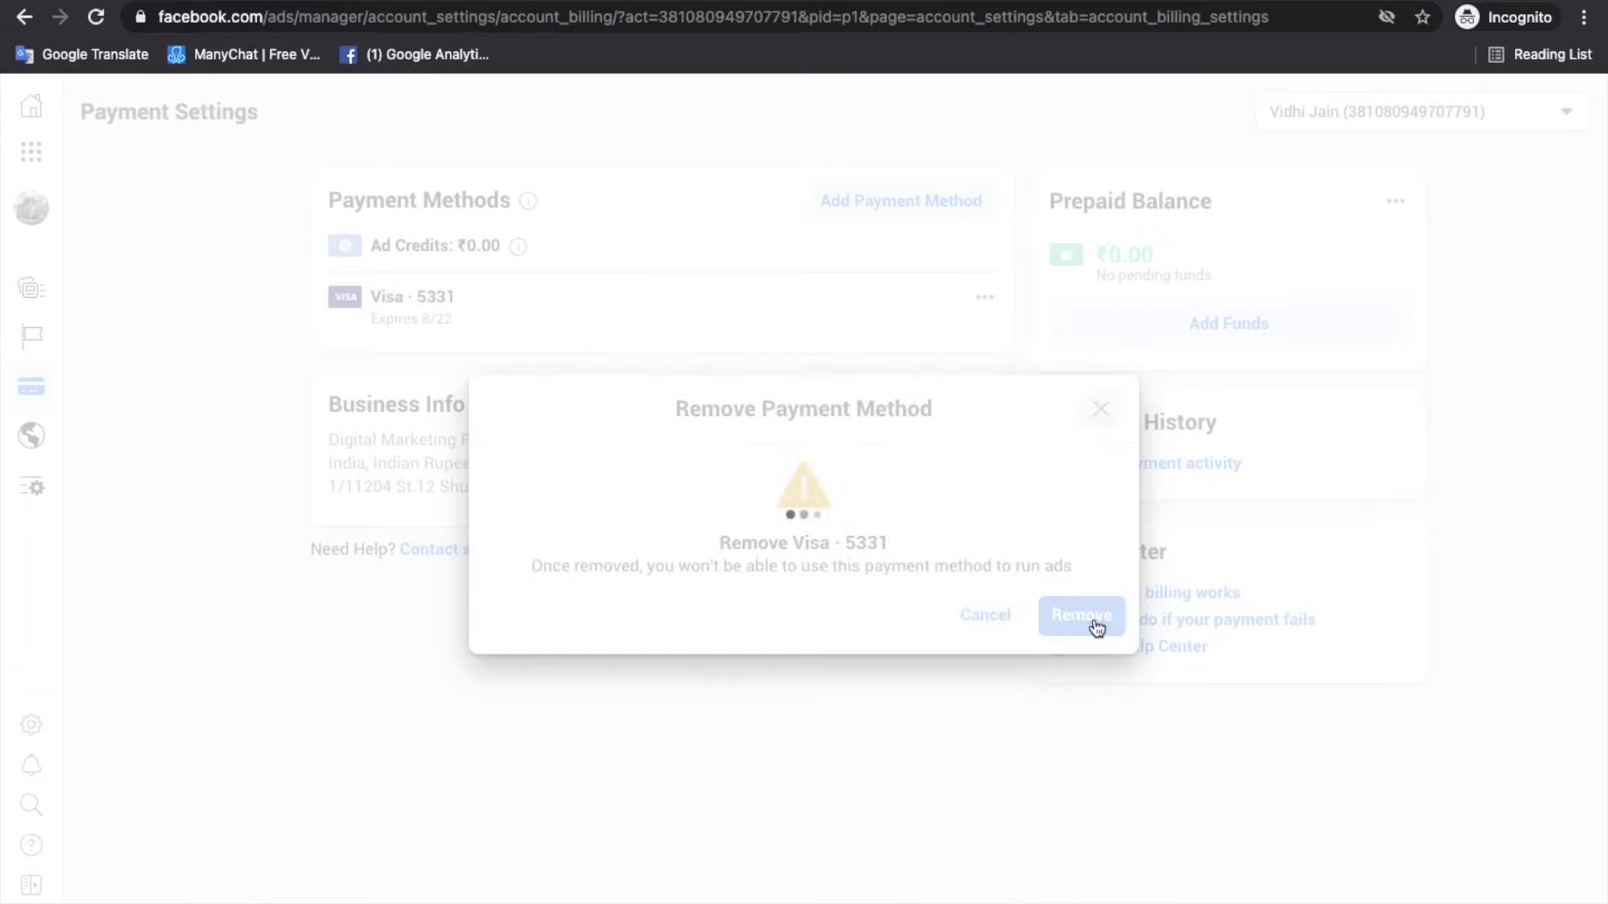
pyautogui.click(1091, 620)
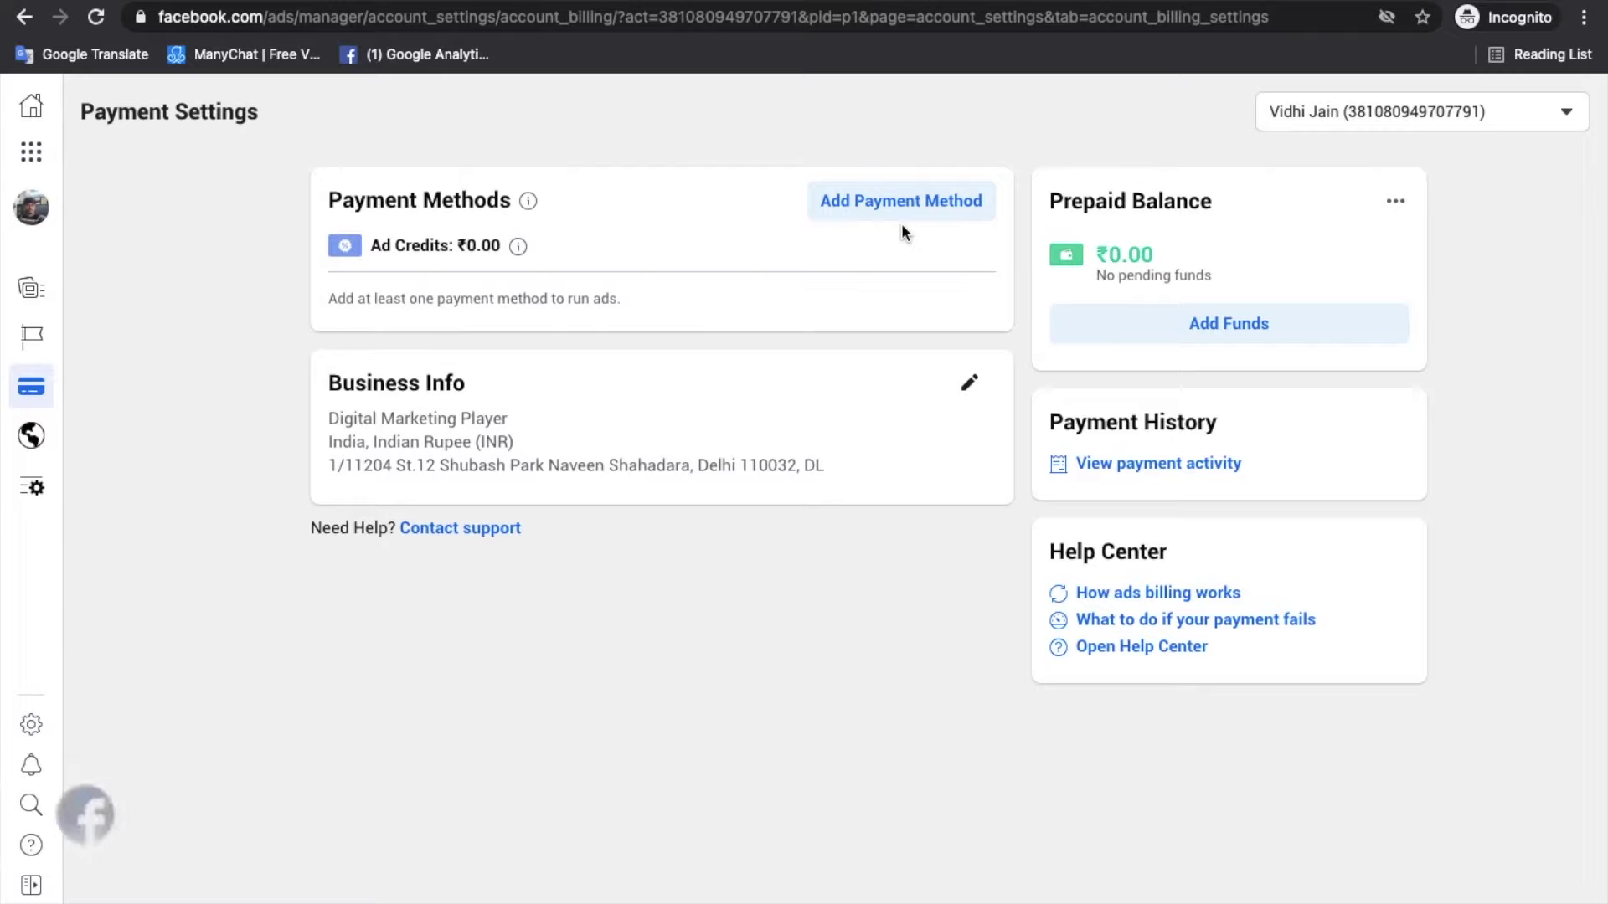
# Step: Review the UPI and debit or credit card options for adding prepaid funds and close the form without paying
pyautogui.click(1177, 330)
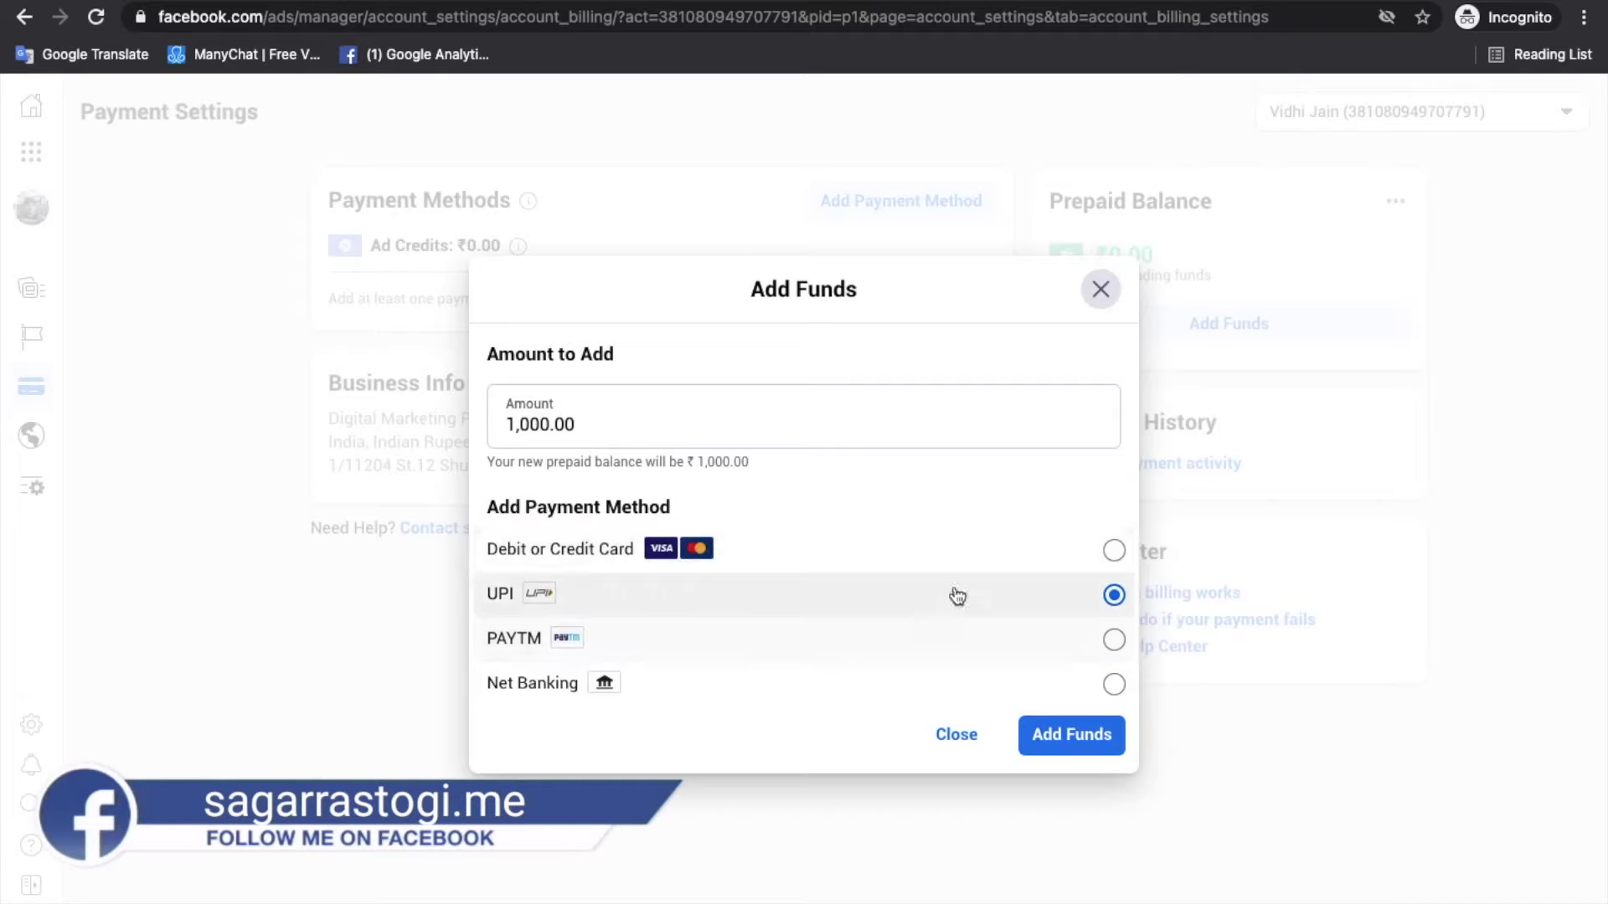
pyautogui.click(1016, 567)
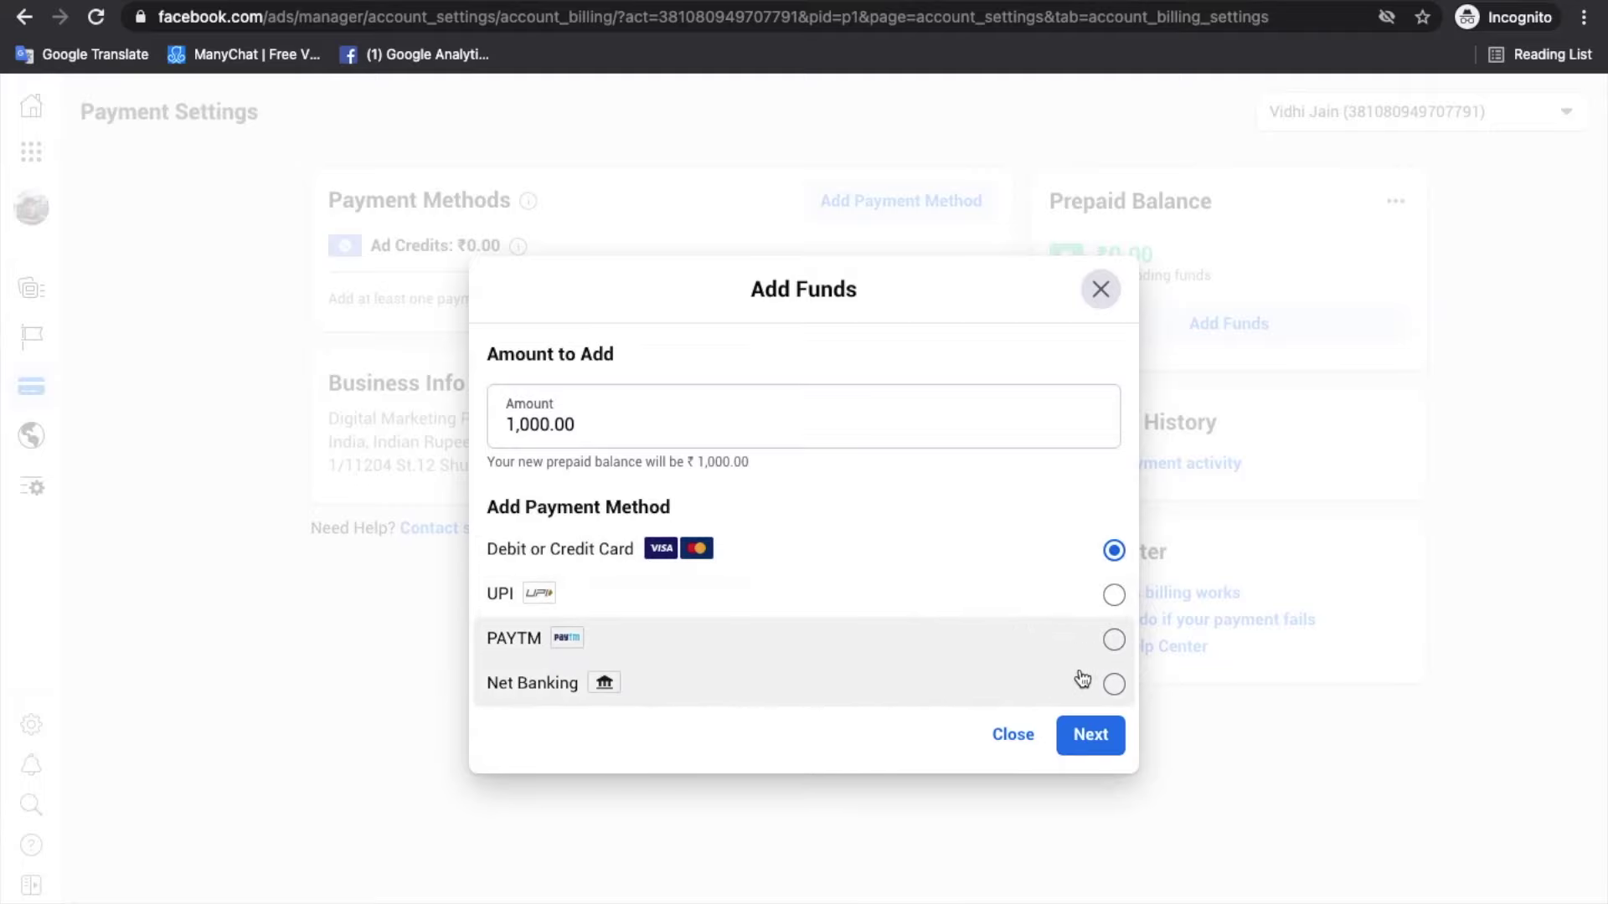
pyautogui.click(1020, 734)
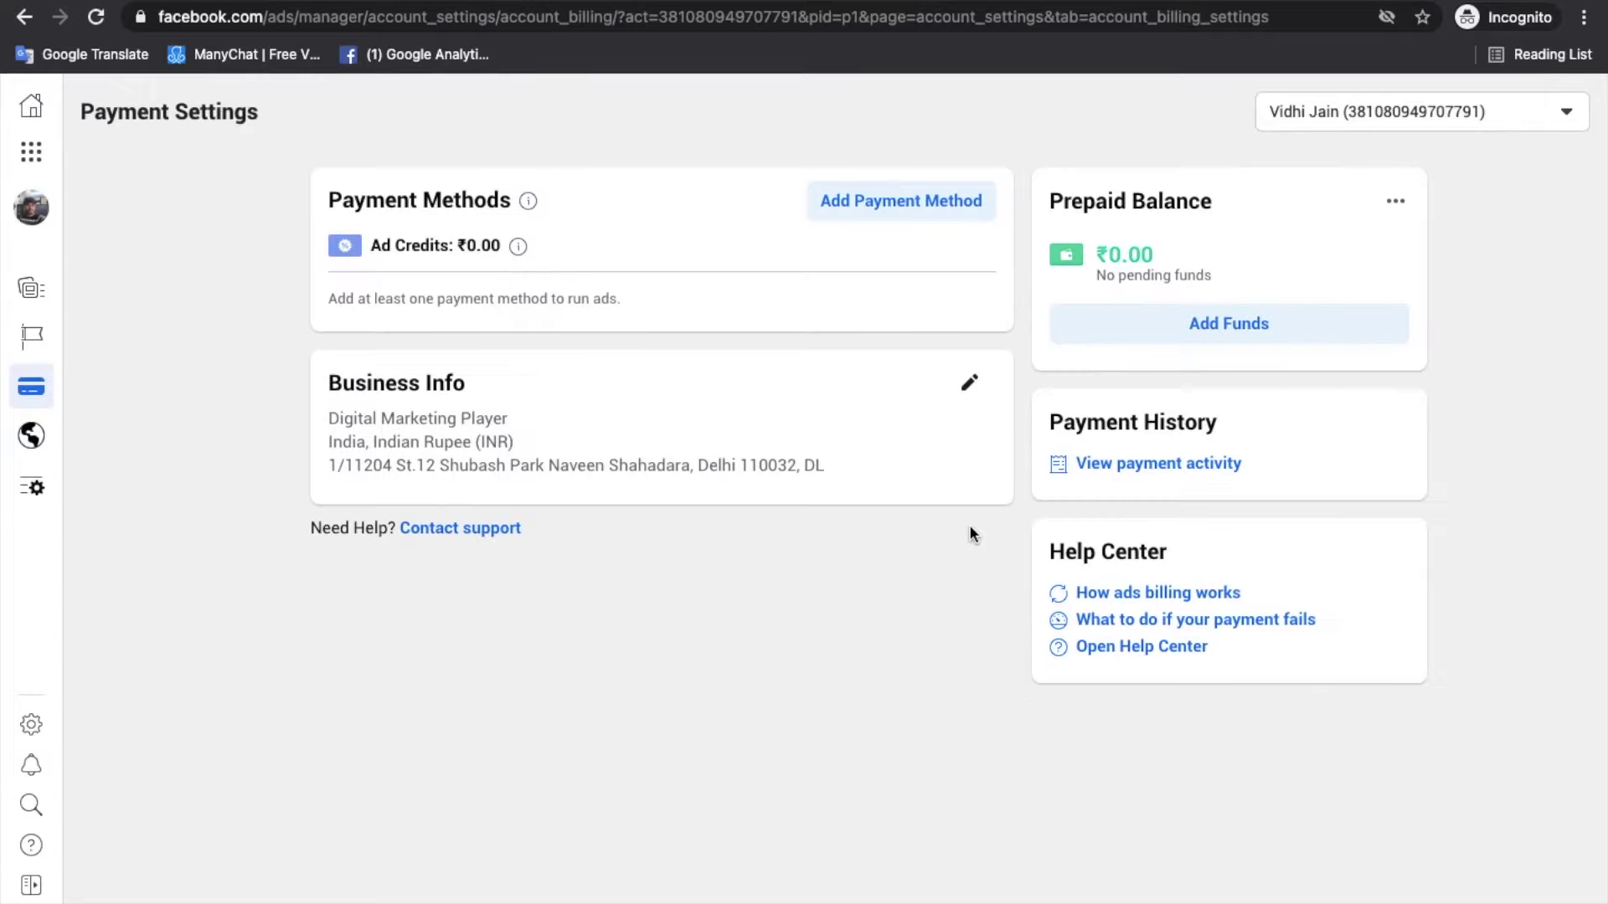